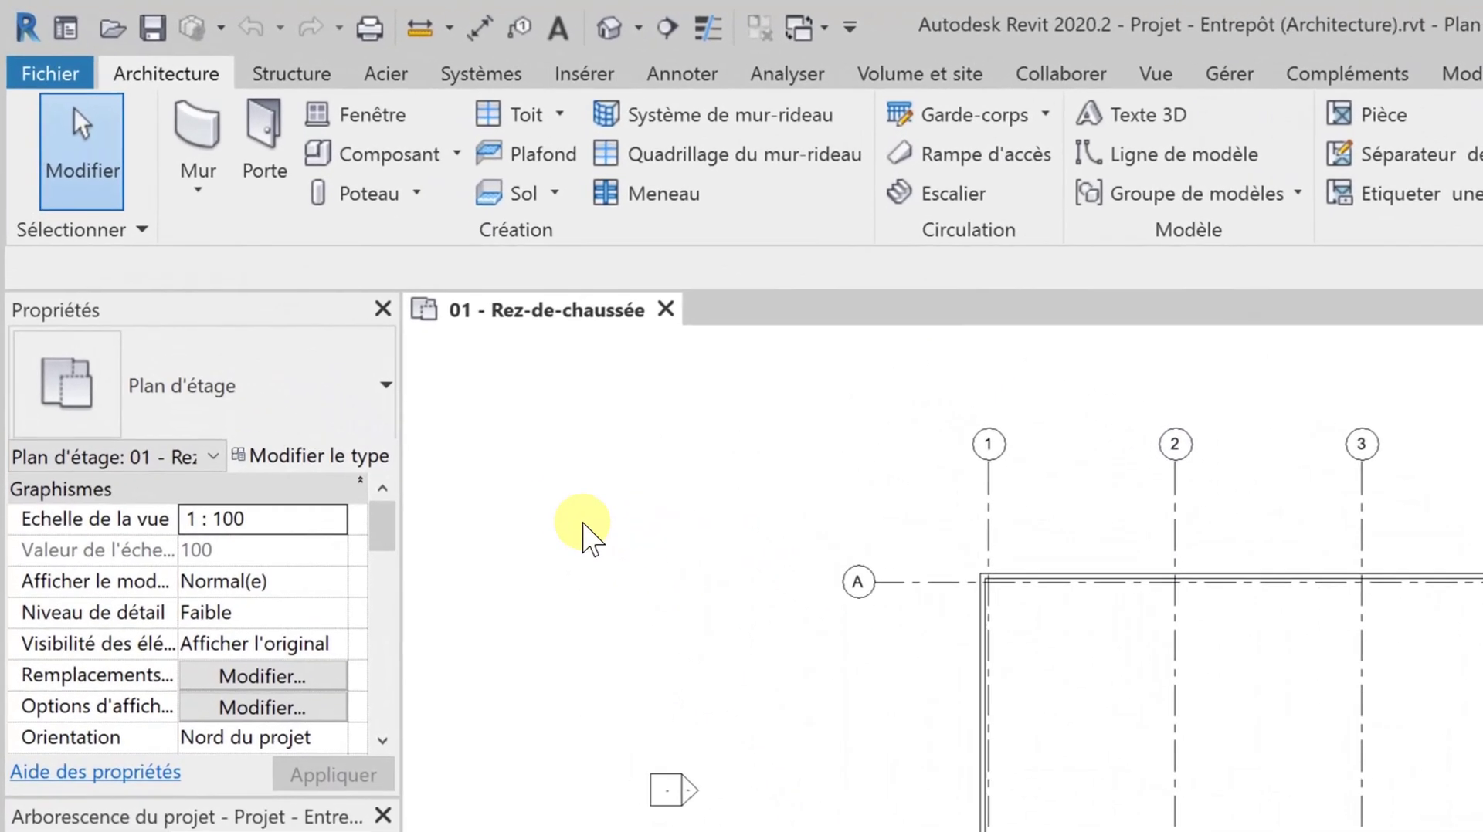
Start a structural wall (Mur porteur) and choose the wall type Générique - Maçonnerie 150 mm
click(180, 196)
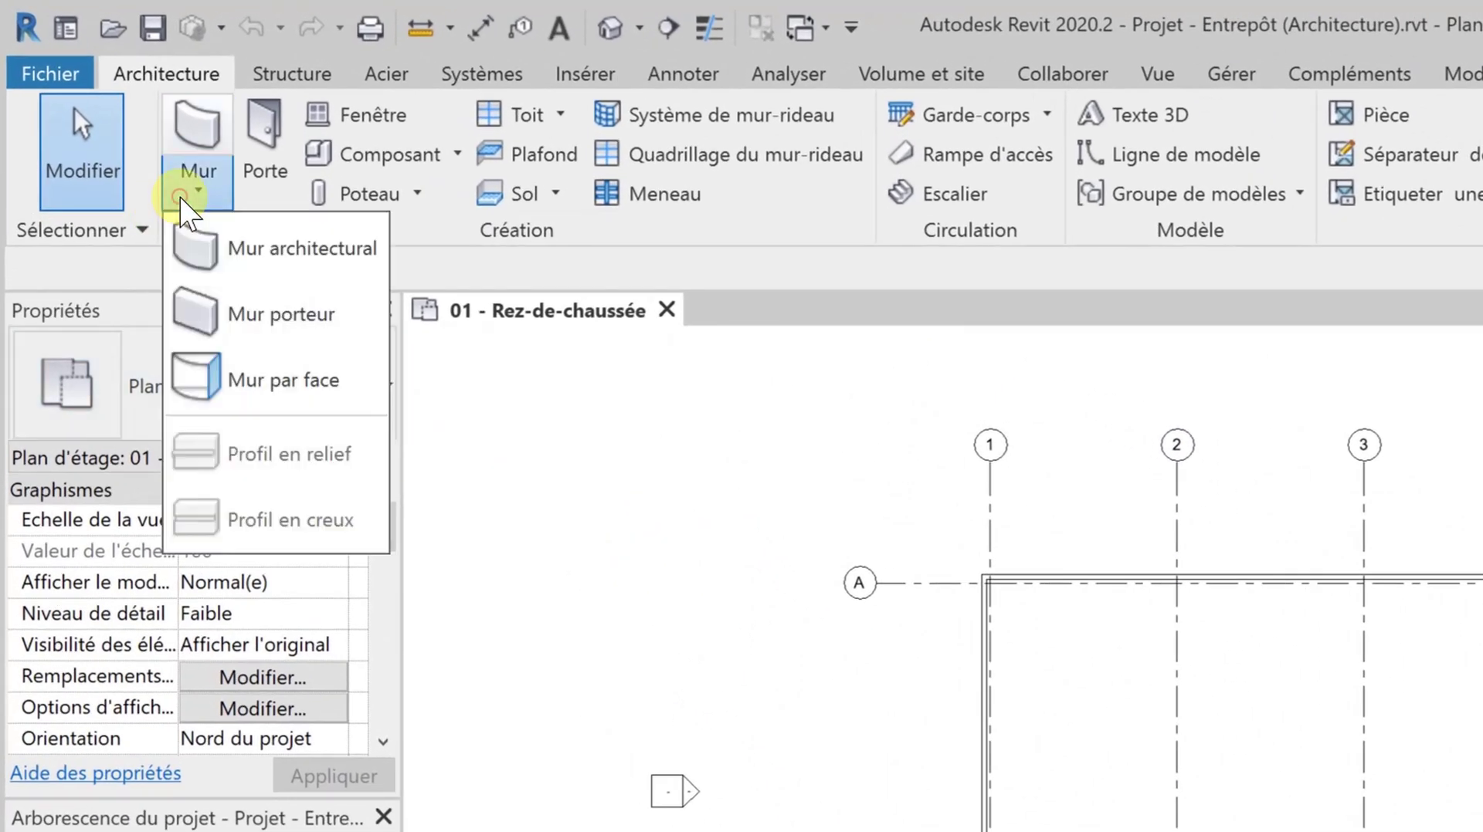
click(242, 324)
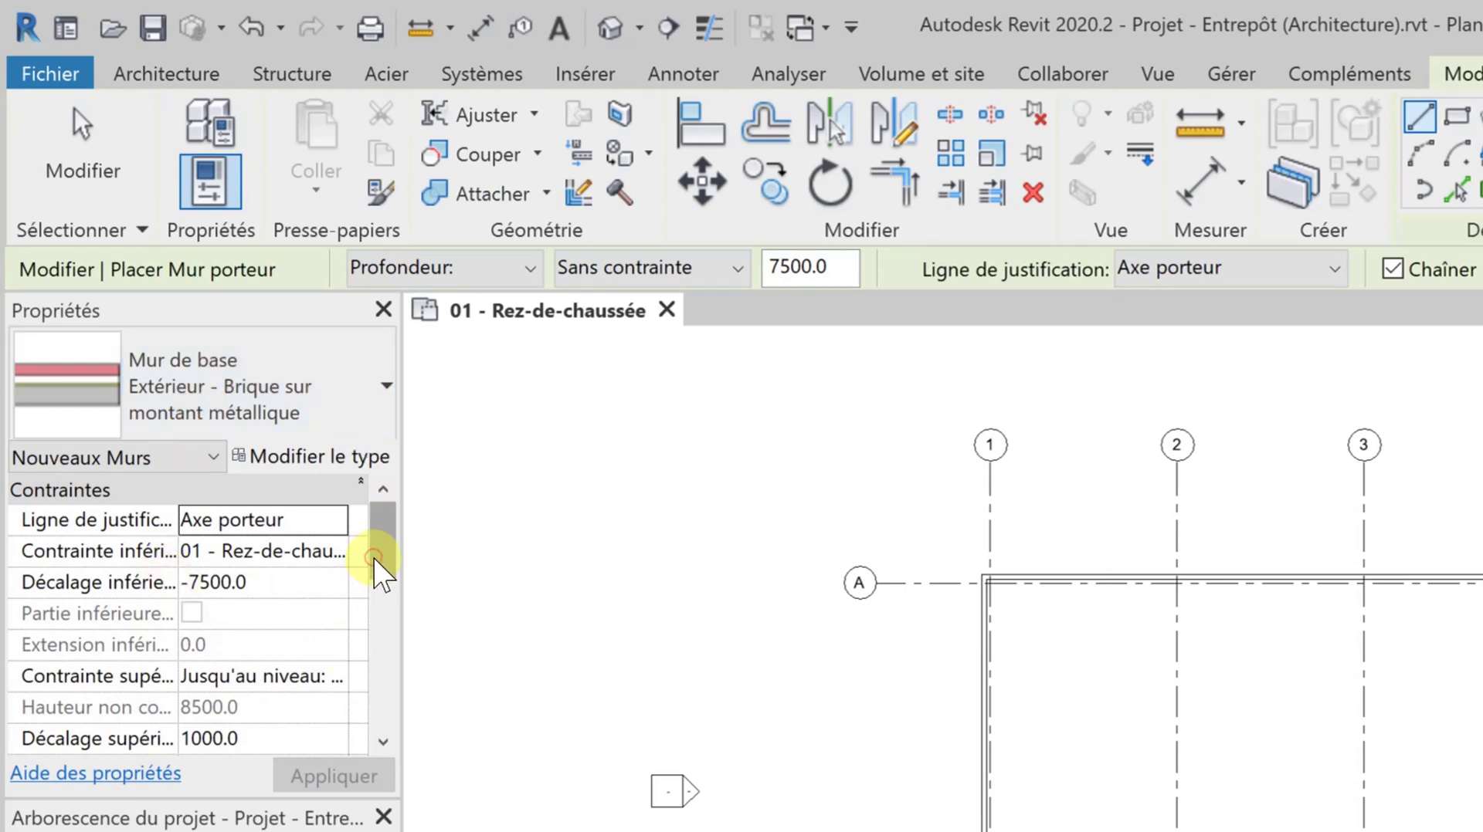
drag(376, 566, 394, 650)
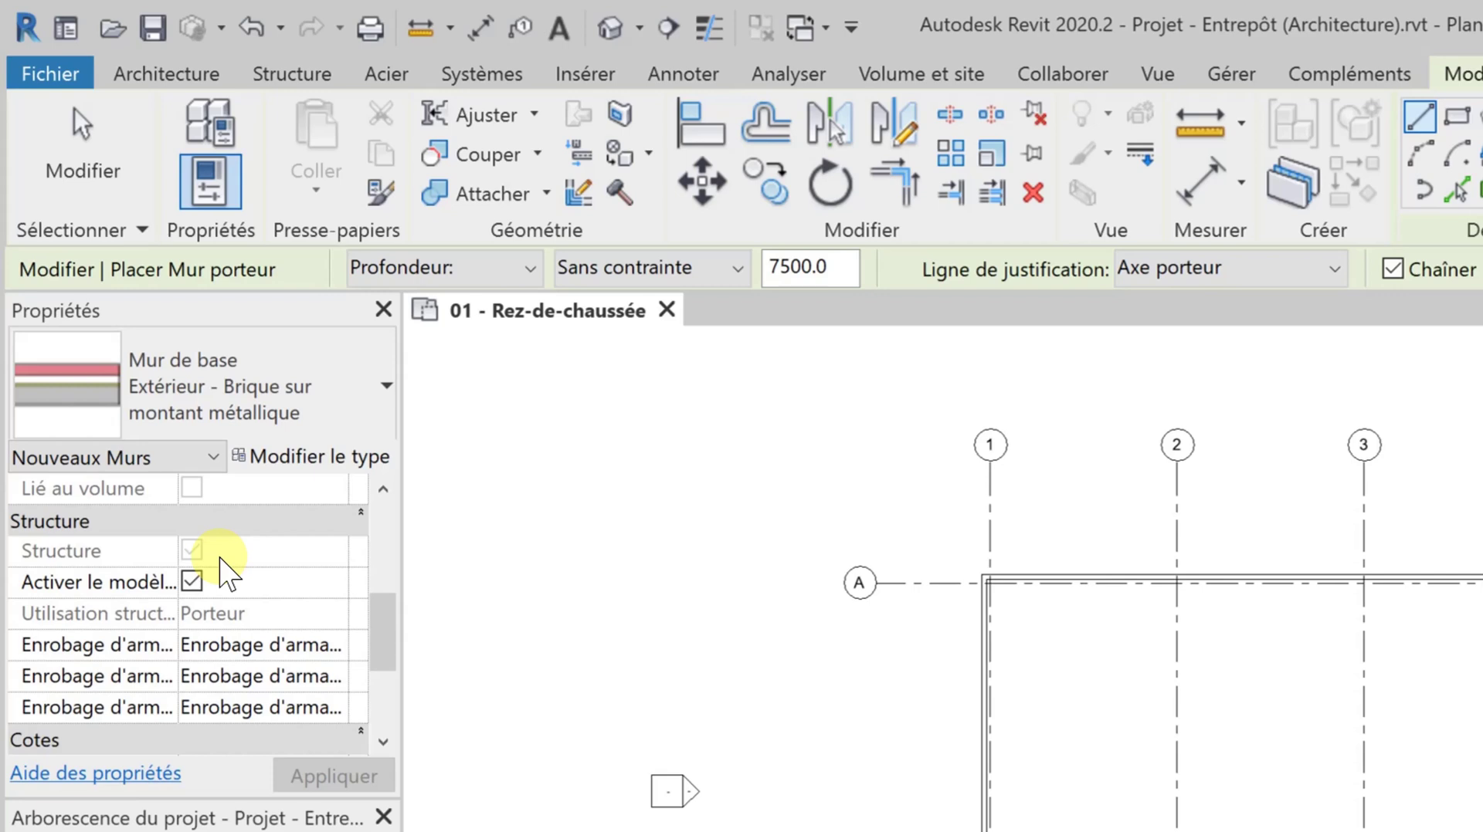
click(388, 389)
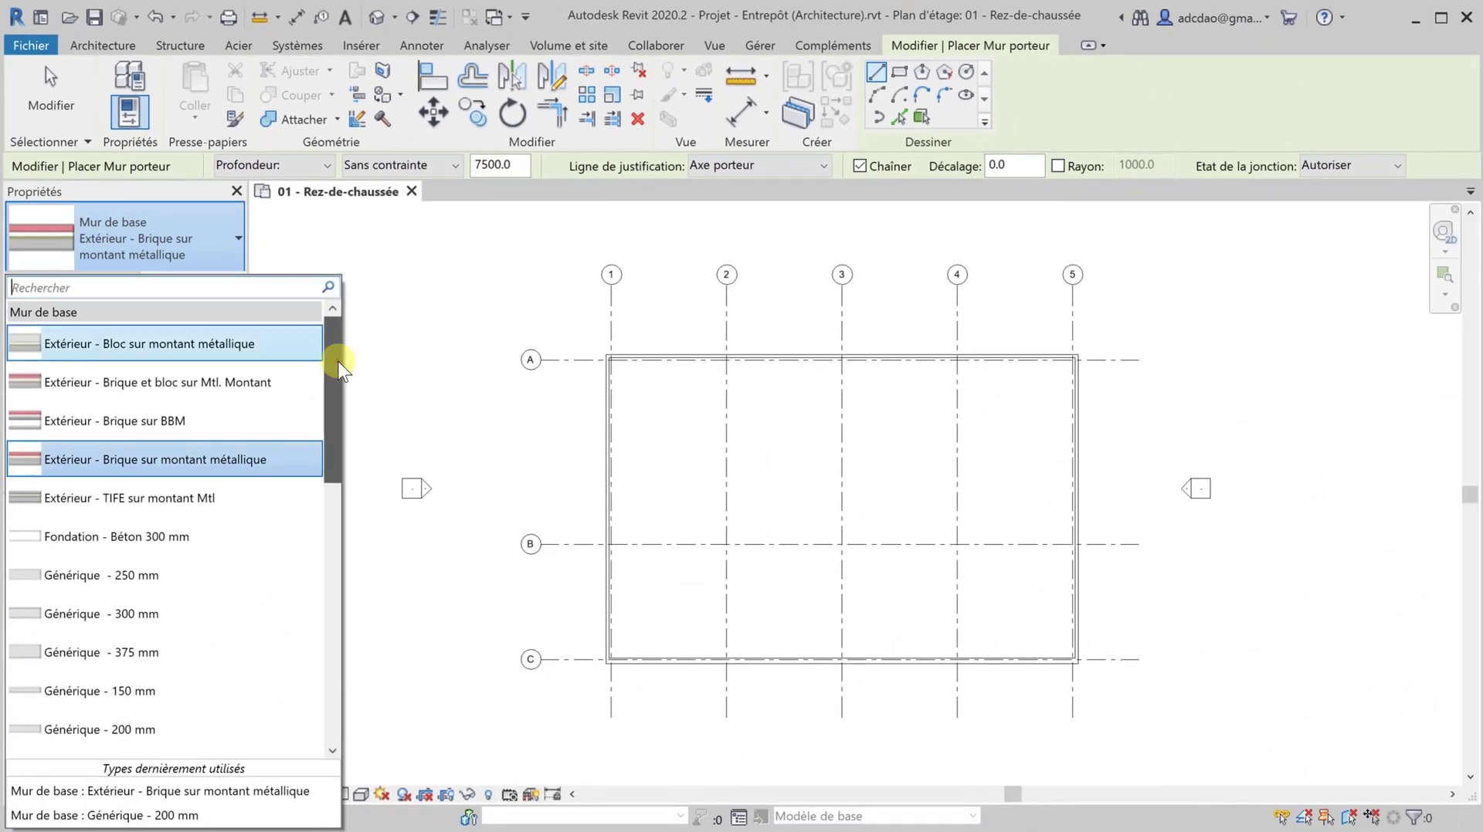
drag(341, 396, 337, 493)
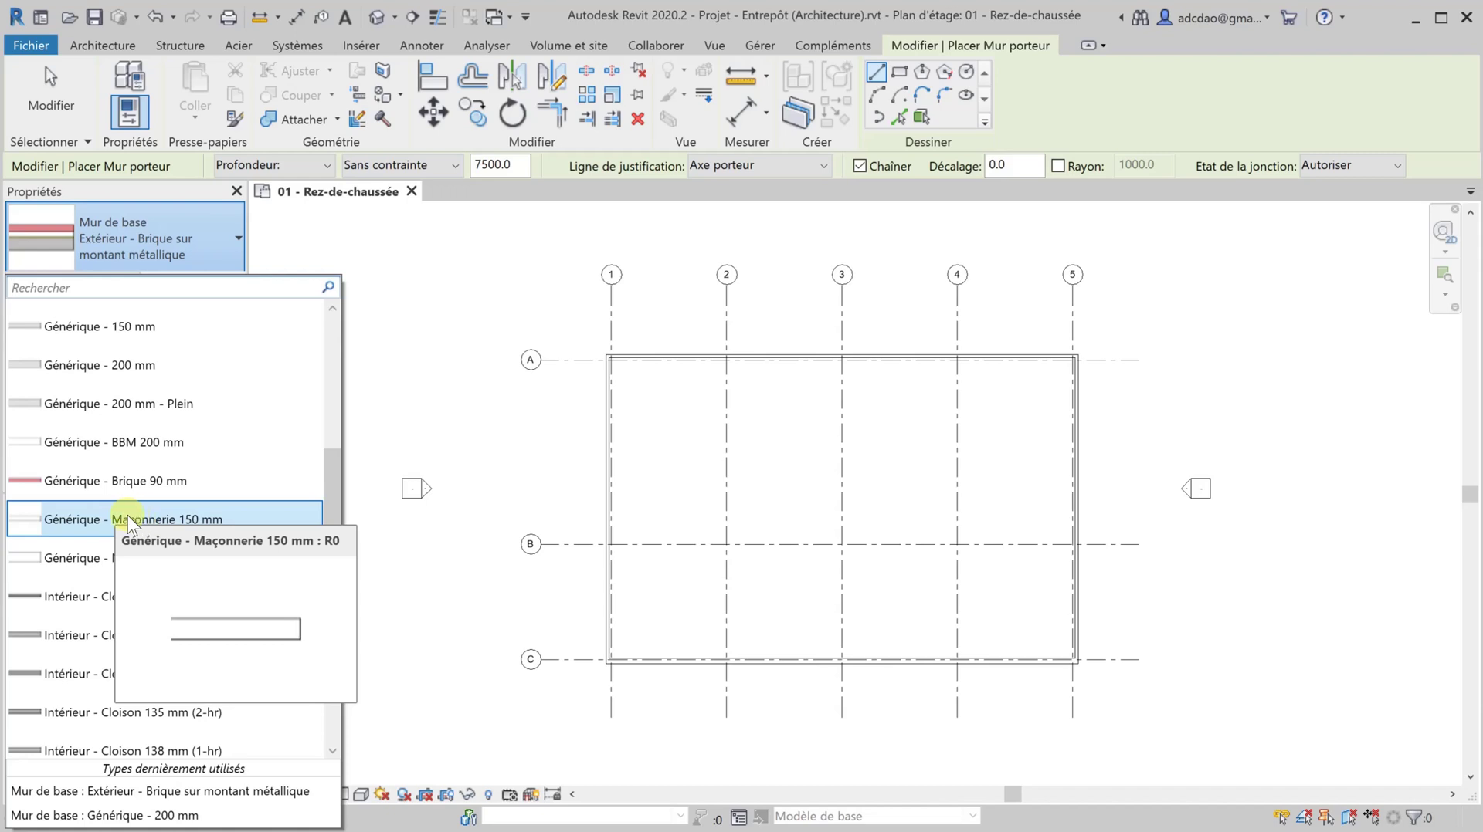
click(73, 521)
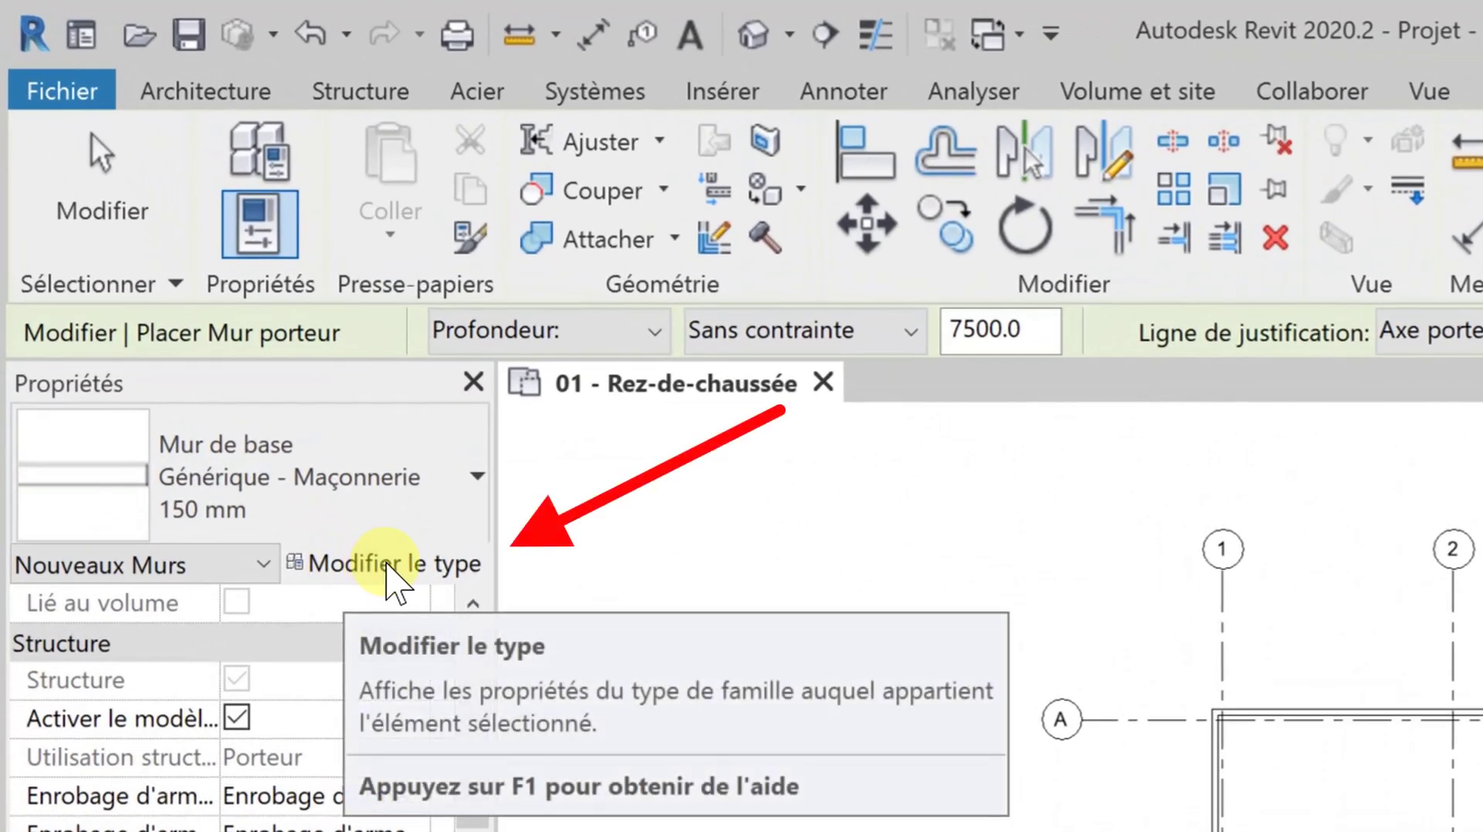
Duplicate the 150 mm masonry wall type under the name Générique - Maçonnerie 200 mm
click(386, 566)
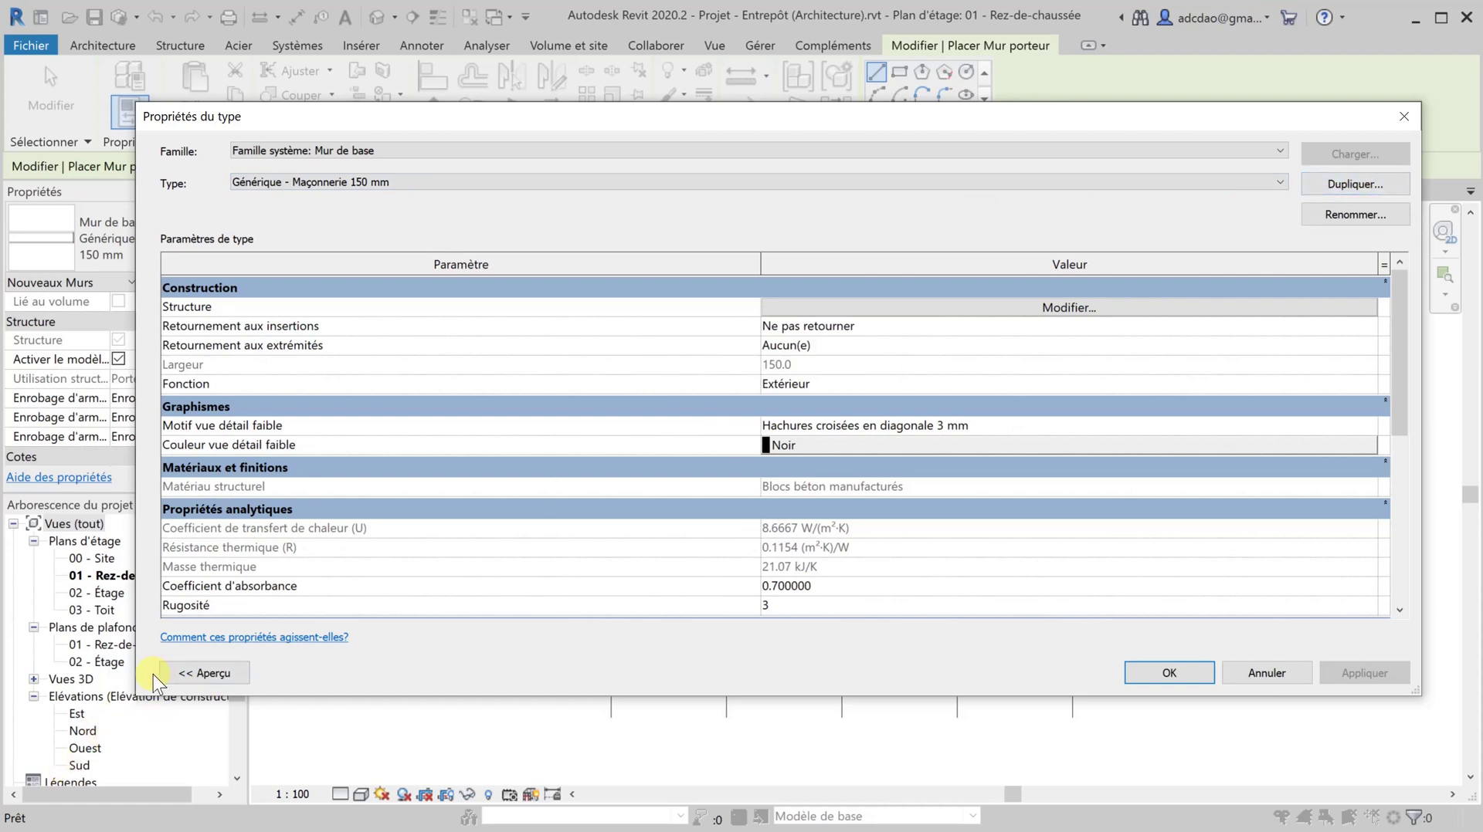
drag(136, 610, 565, 587)
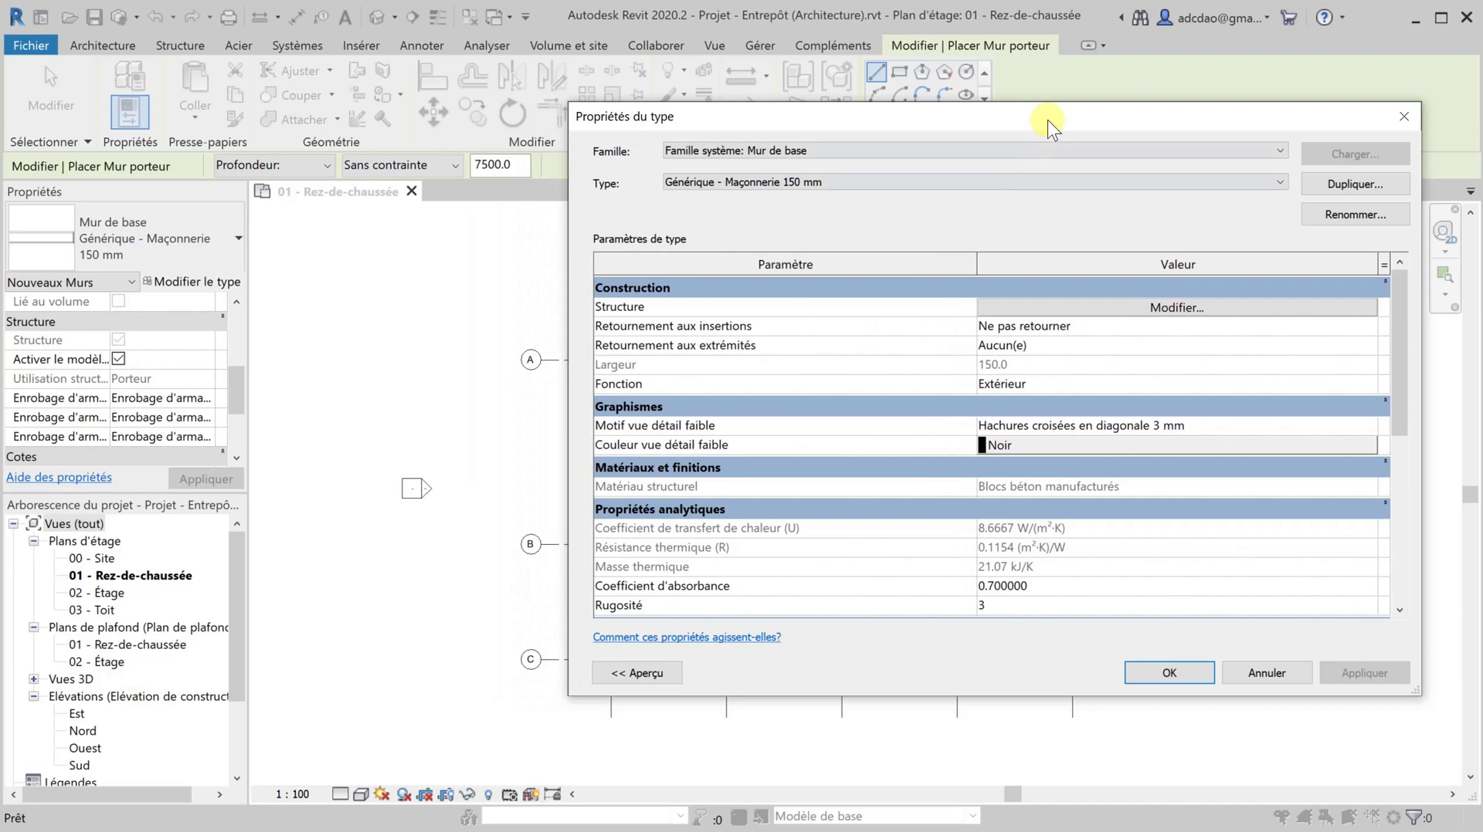
drag(1047, 118, 825, 128)
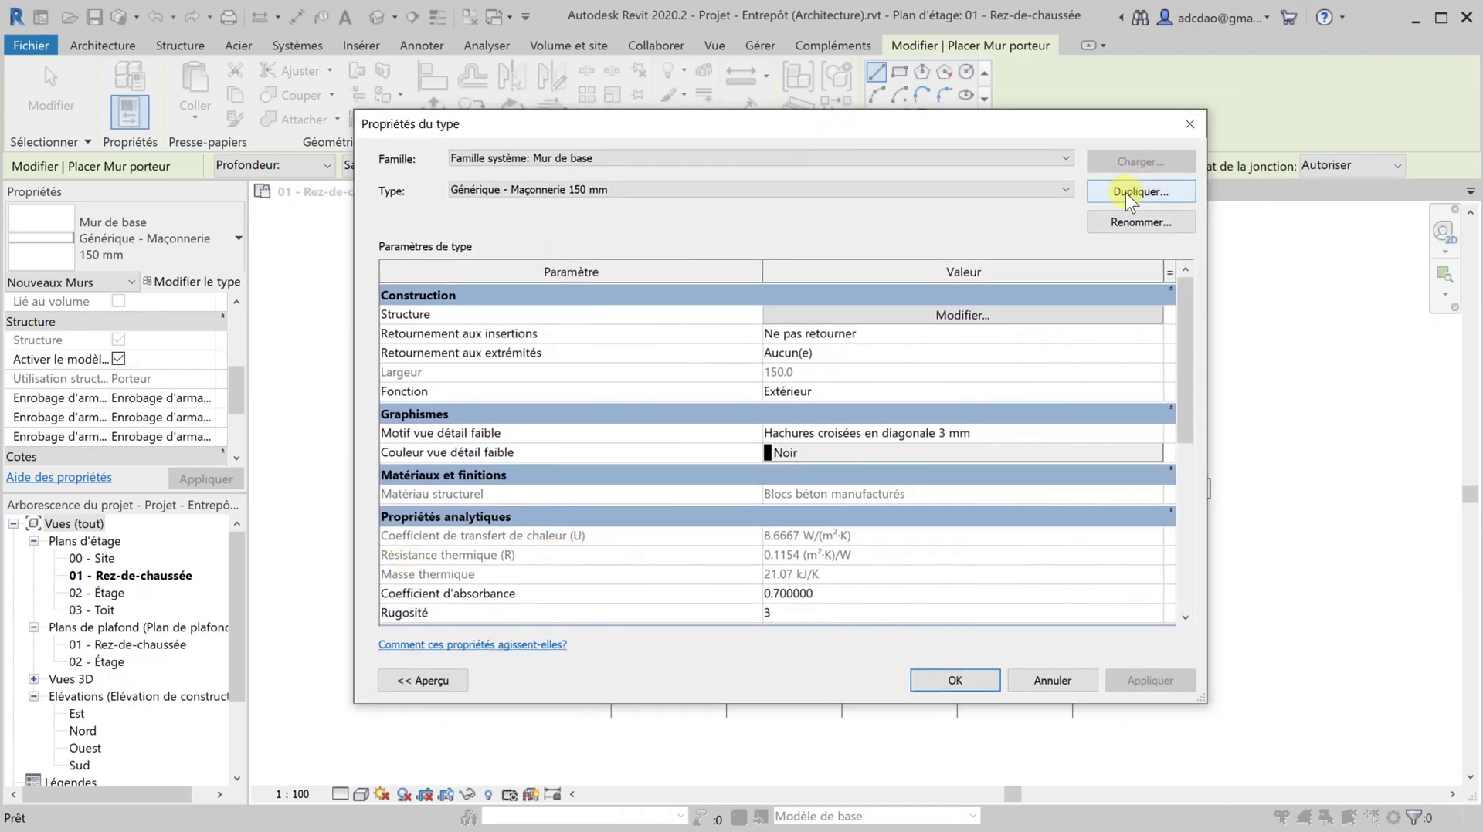
click(1148, 190)
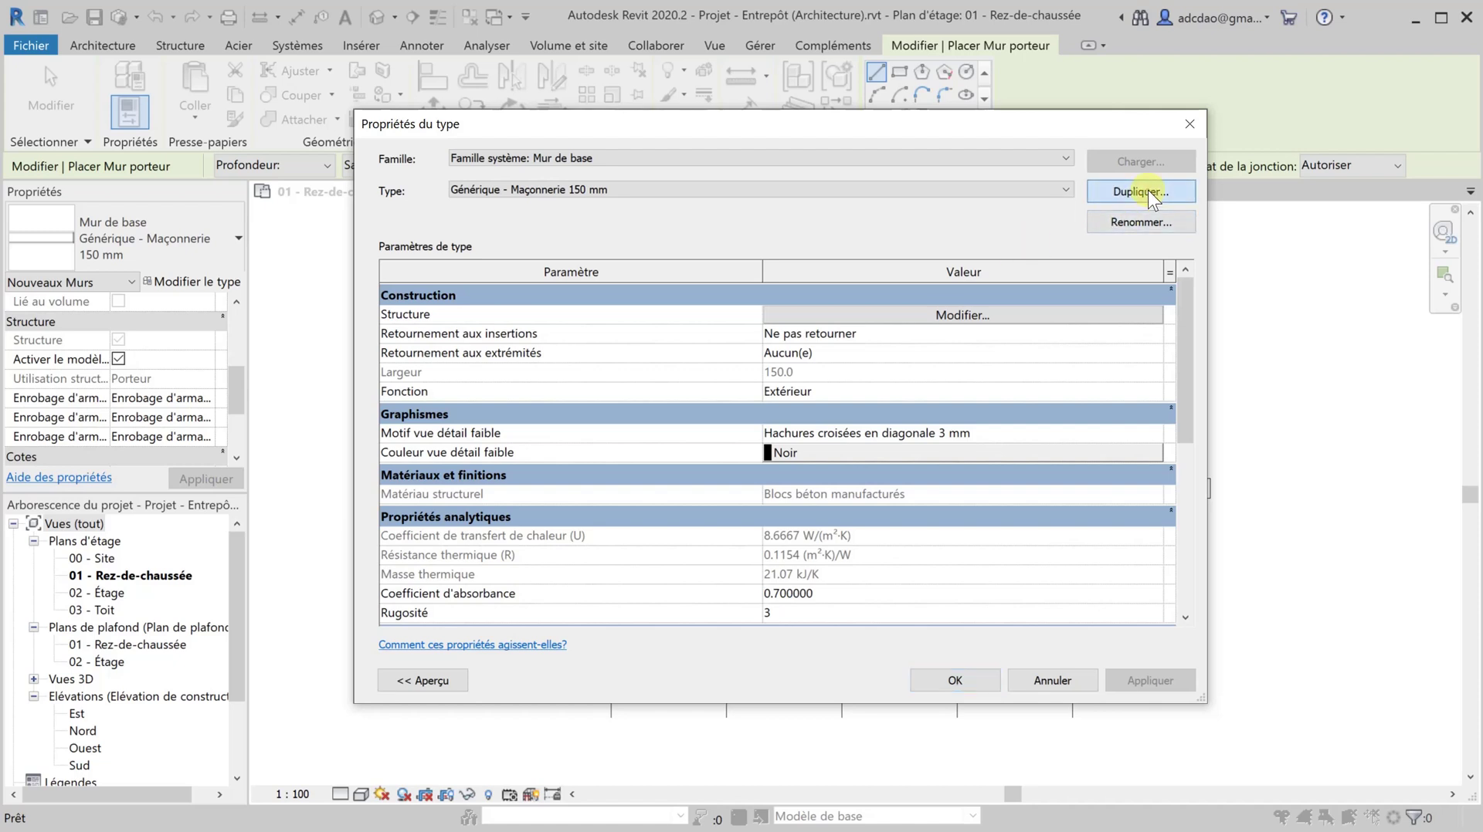
click(789, 313)
drag(2, 232, 649, 233)
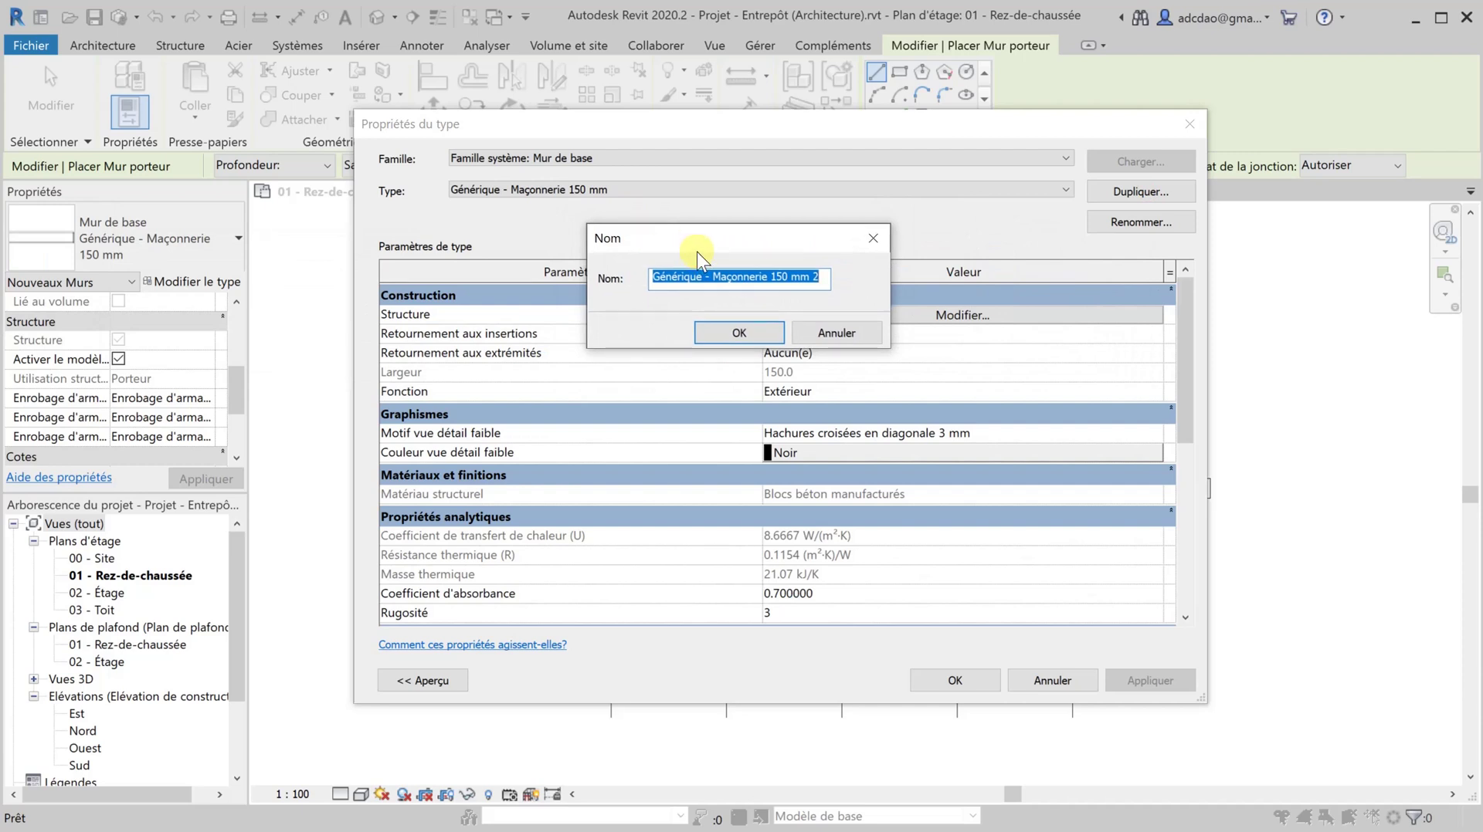
click(766, 279)
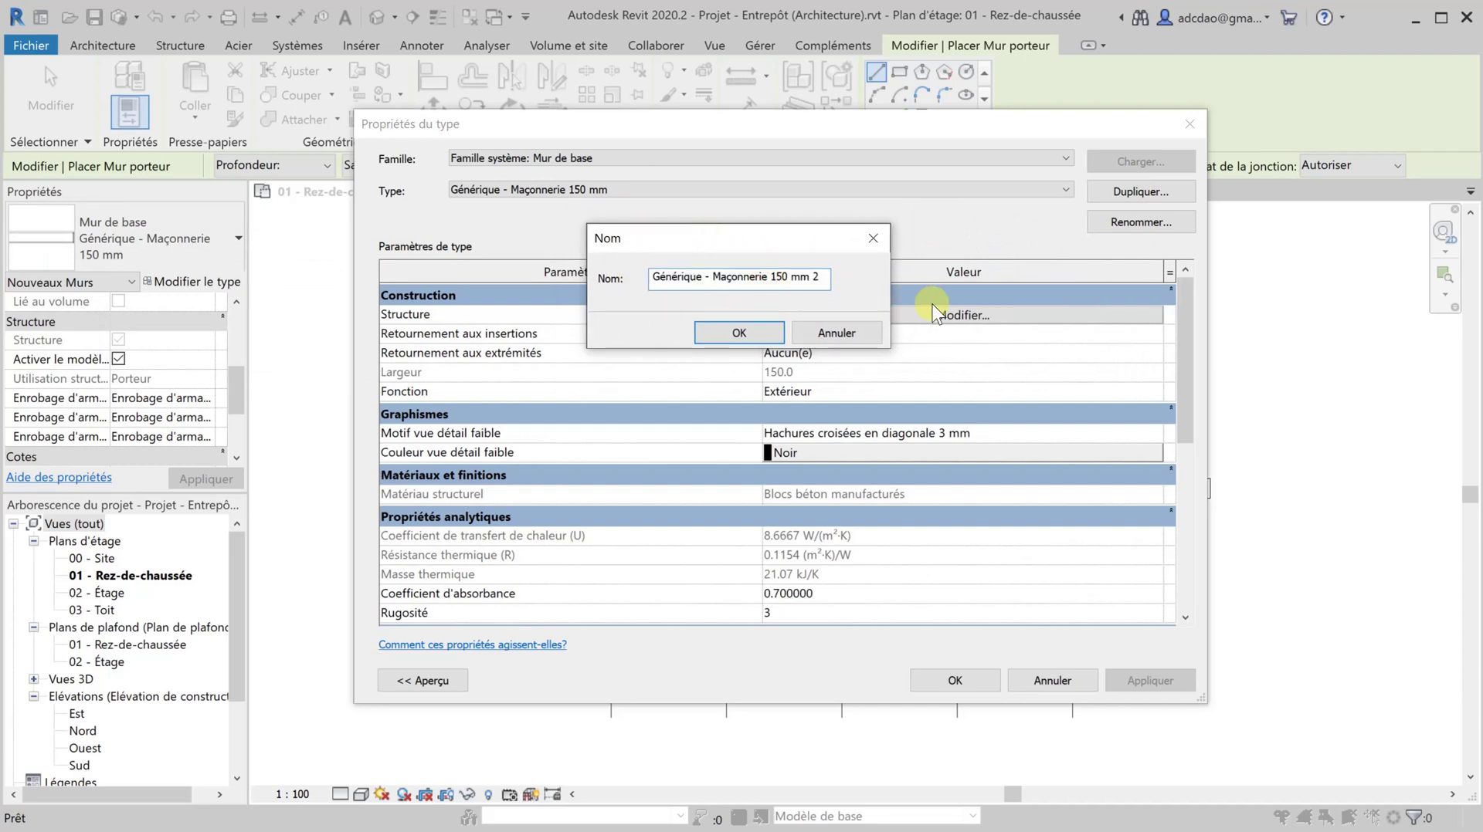
key(Delete)
key(Delete)
text(20)
double_click(820, 280)
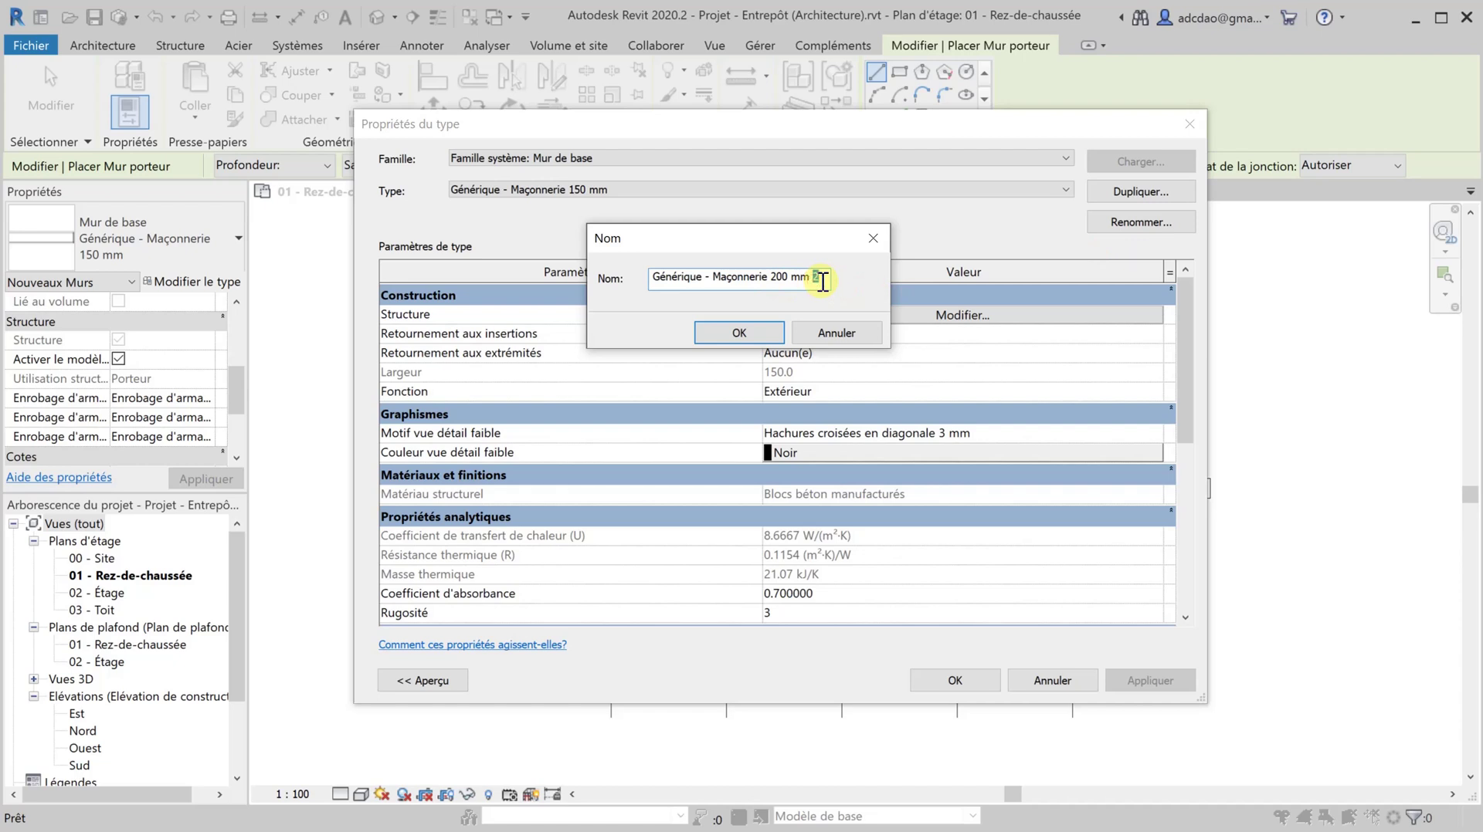
key(BackSpace)
key(BackSpace)
click(720, 330)
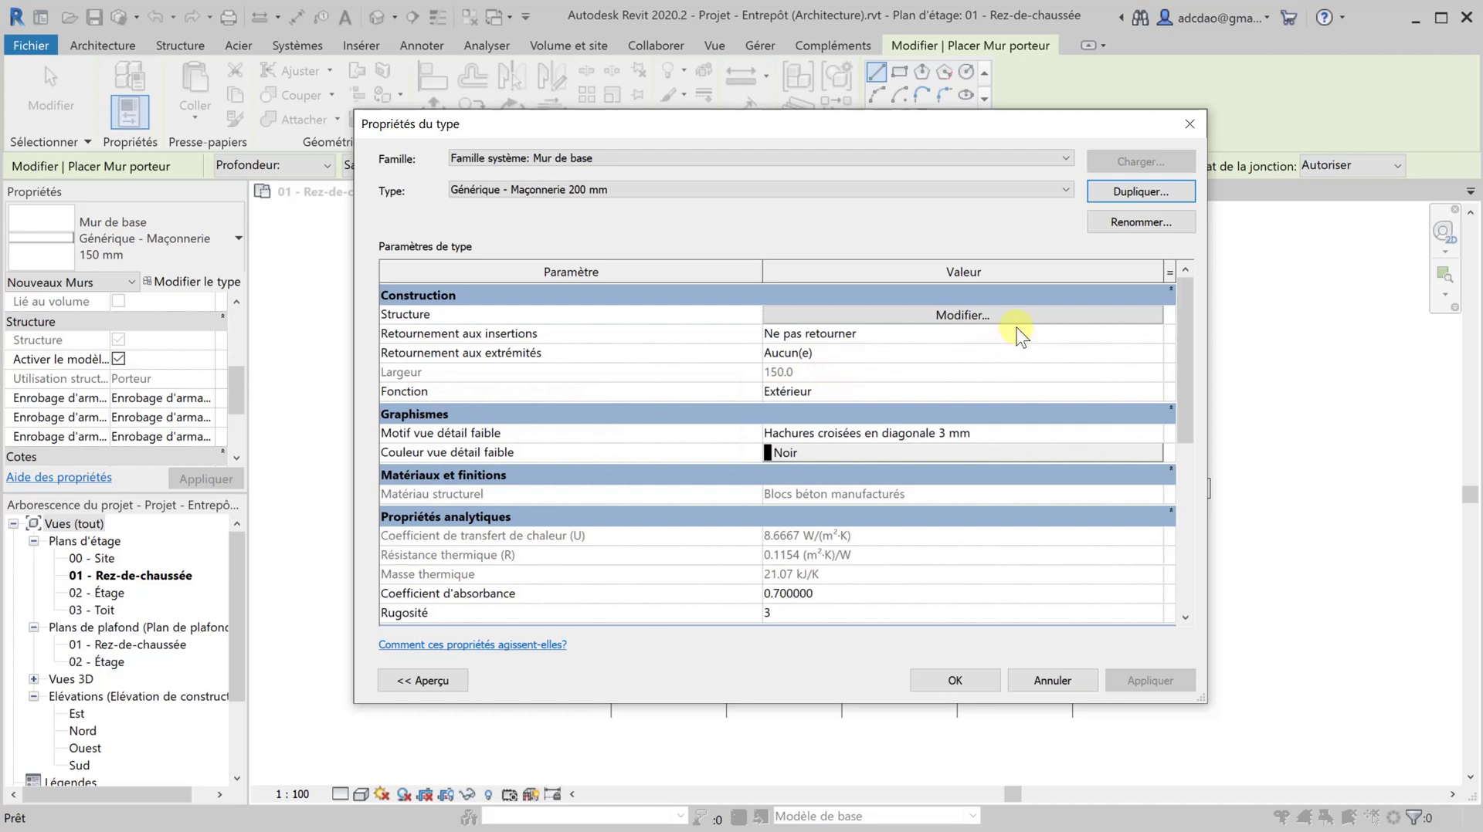
In the new wall type's structure, set the thickness of the concrete block core layer to 203 mm
click(955, 317)
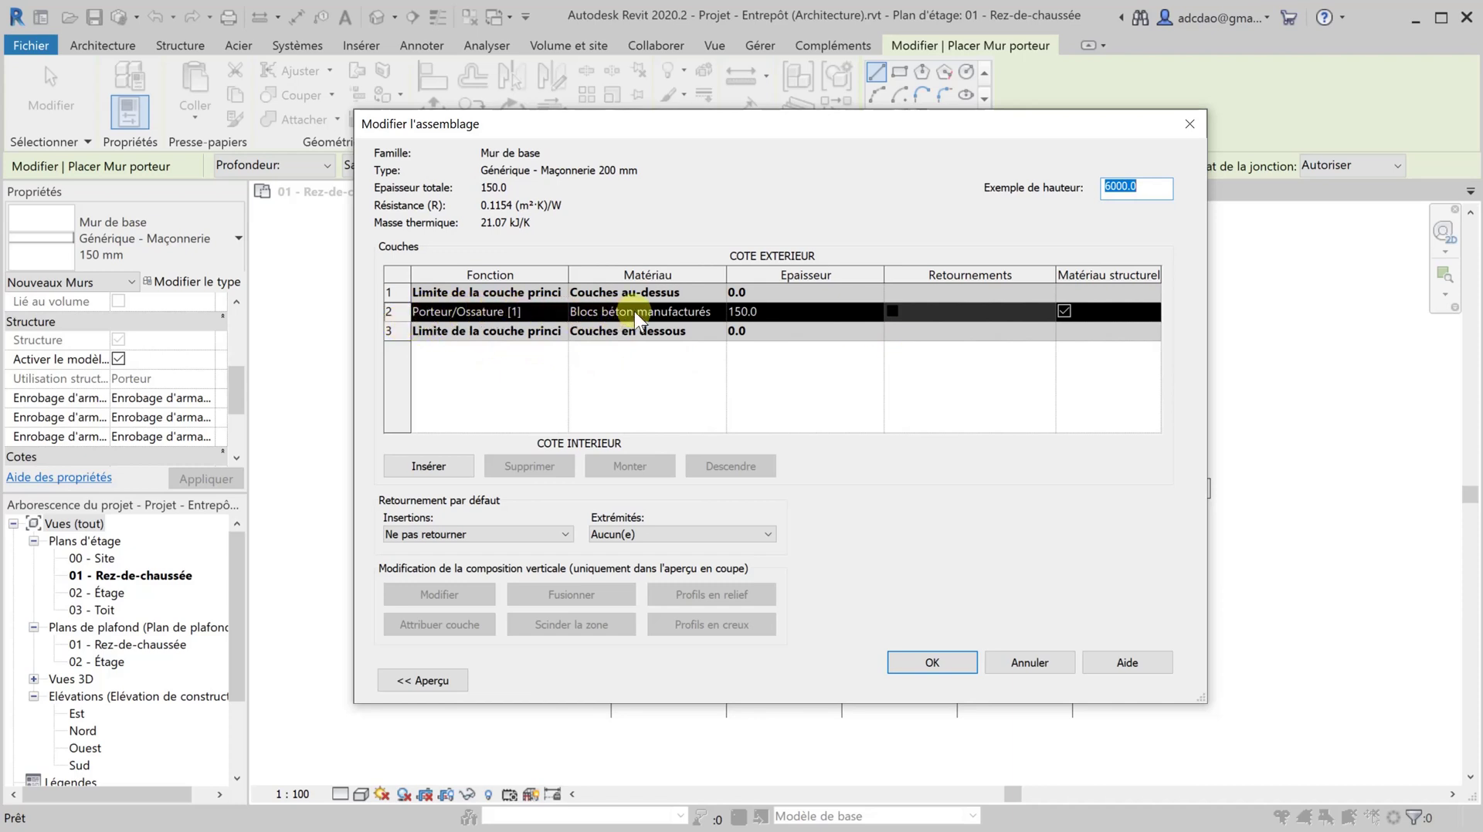
click(786, 312)
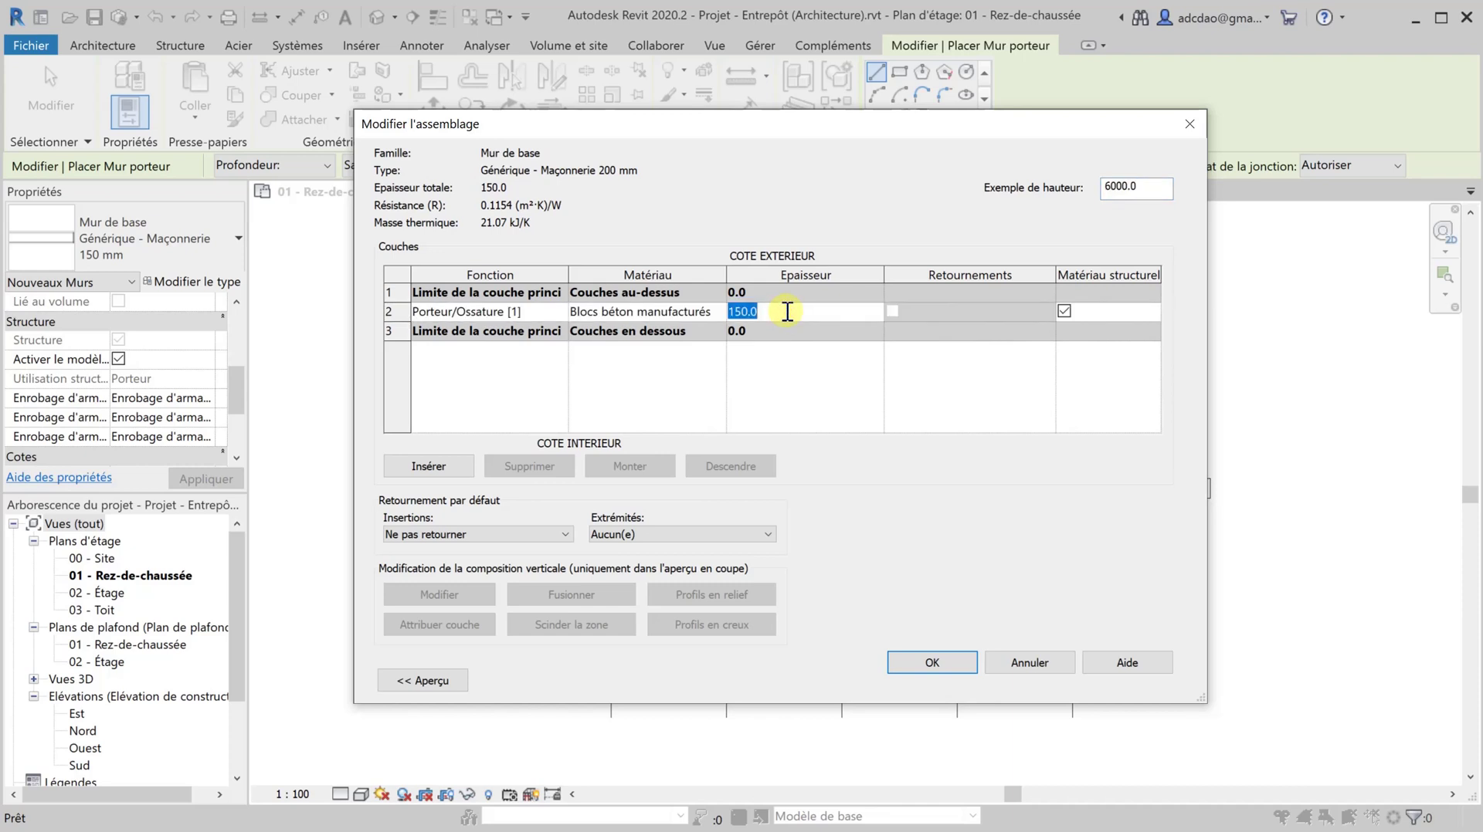
text(203)
Insert a layer on the interior side, below the core boundary, and set its function to Finition 1 [4]
click(429, 467)
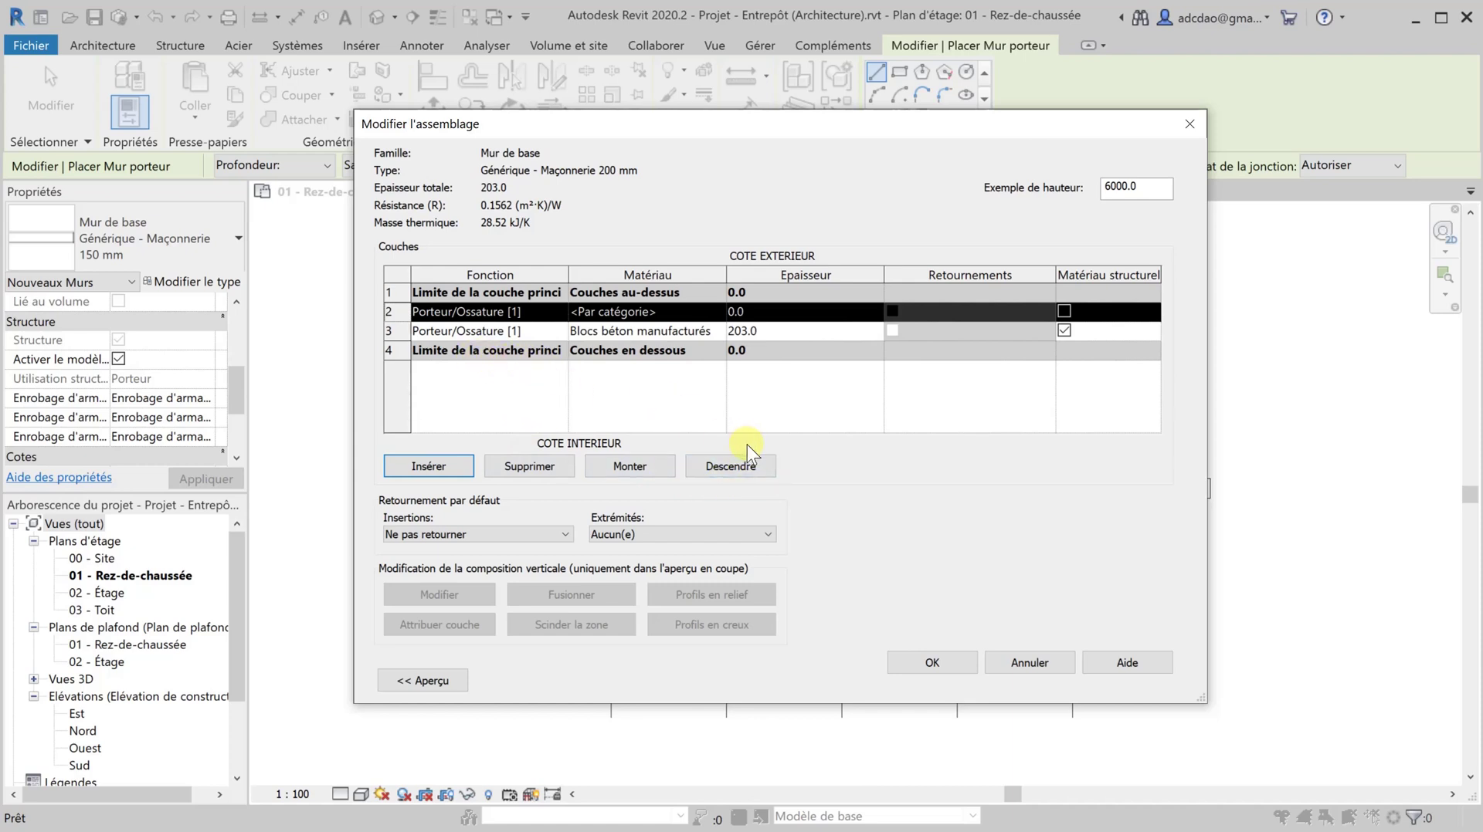
click(749, 467)
click(749, 467)
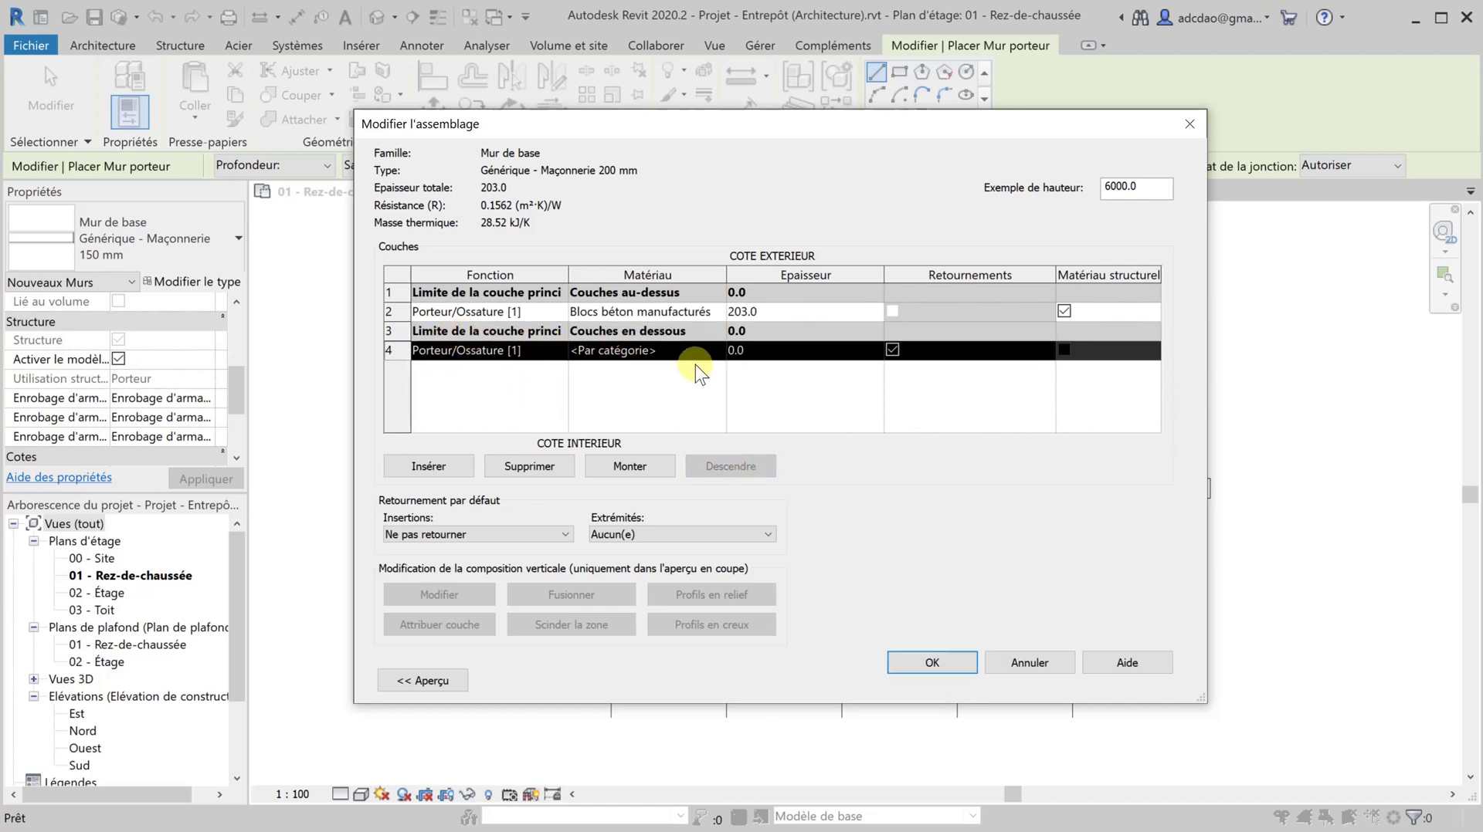
click(558, 352)
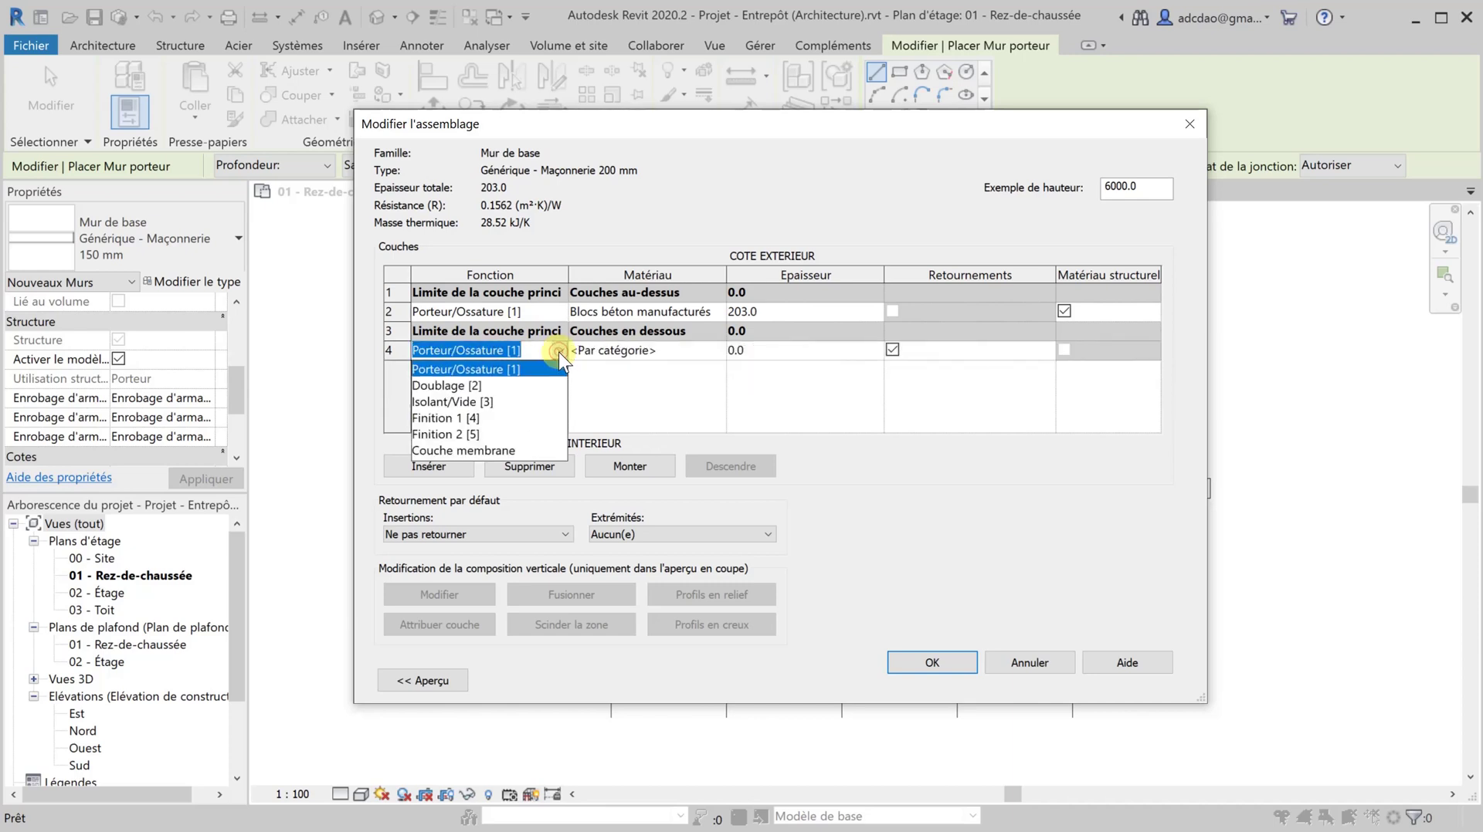
click(432, 421)
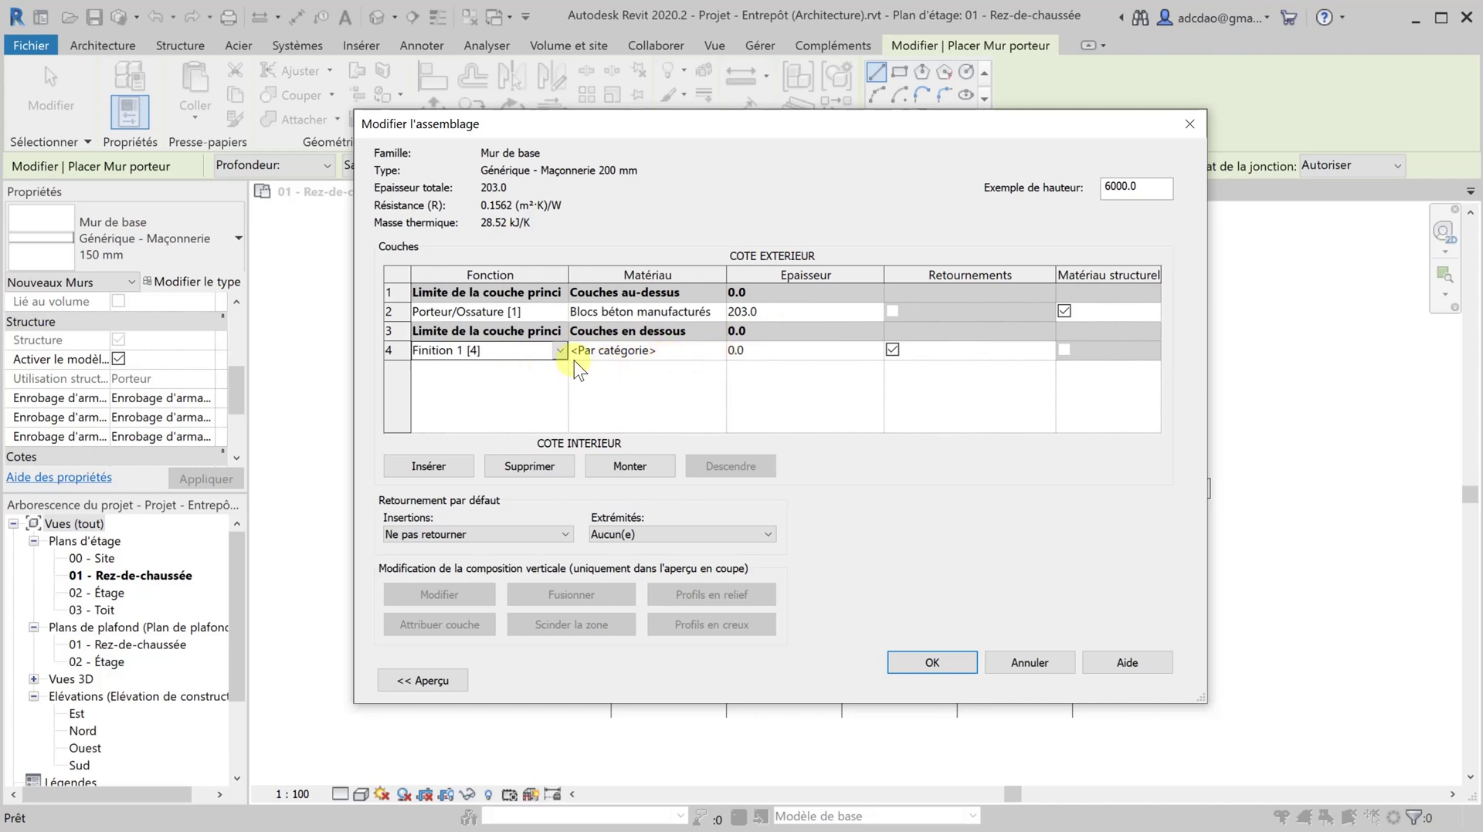
Search the materials for gypse and assign Plaque de mur de gypse to the interior finish layer
click(721, 354)
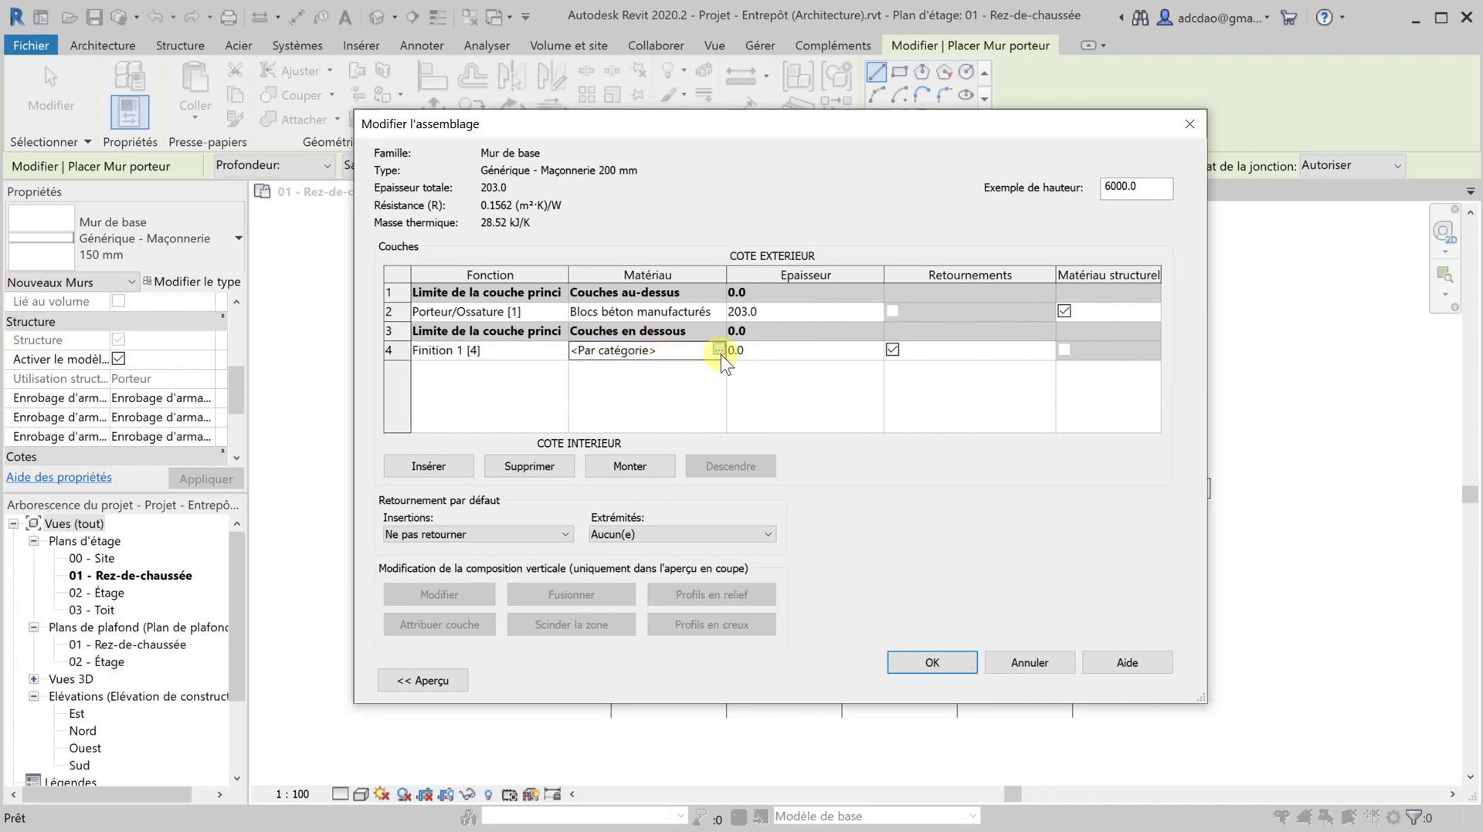
click(719, 351)
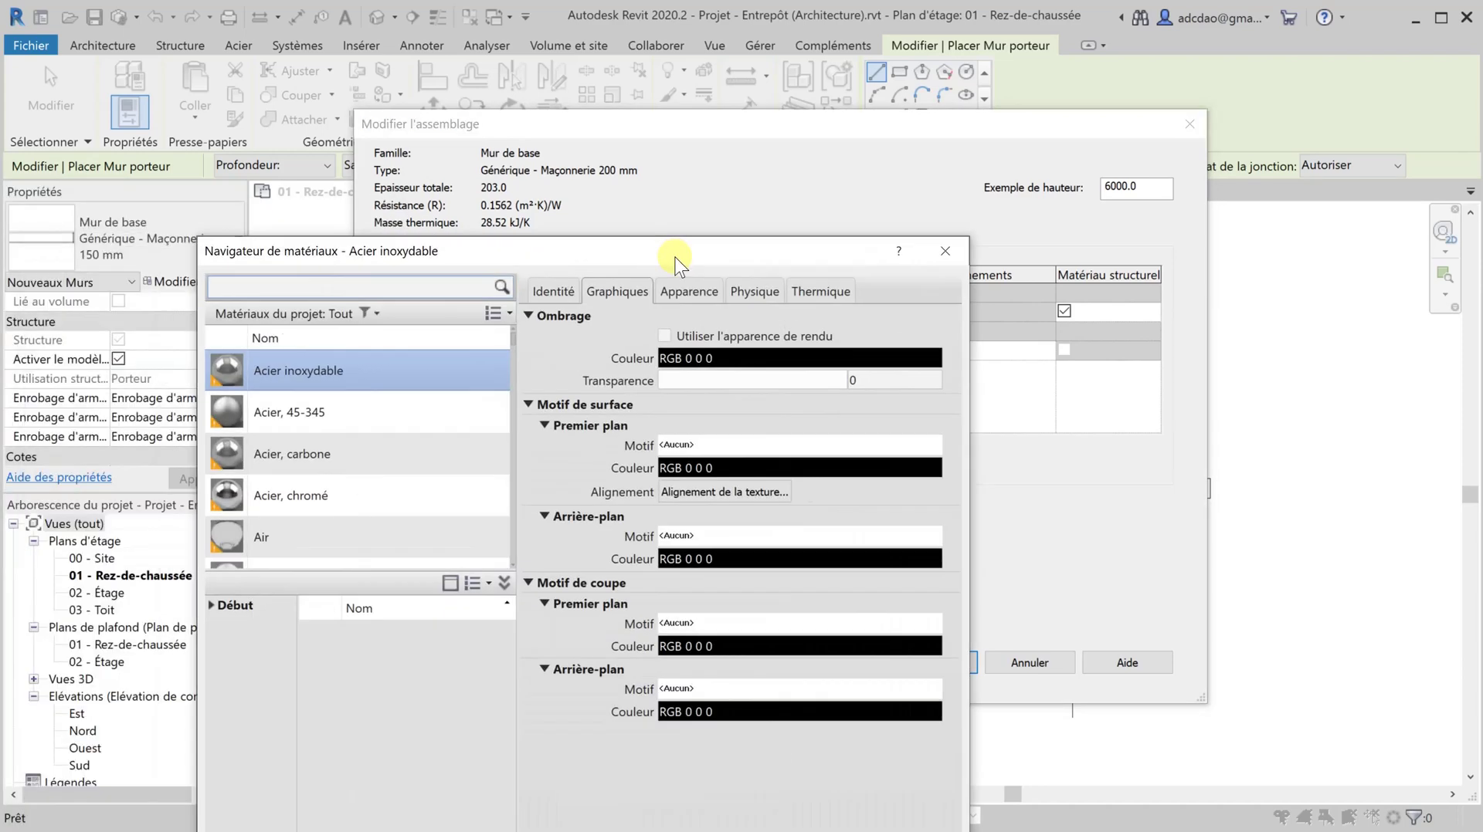
drag(684, 255, 843, 87)
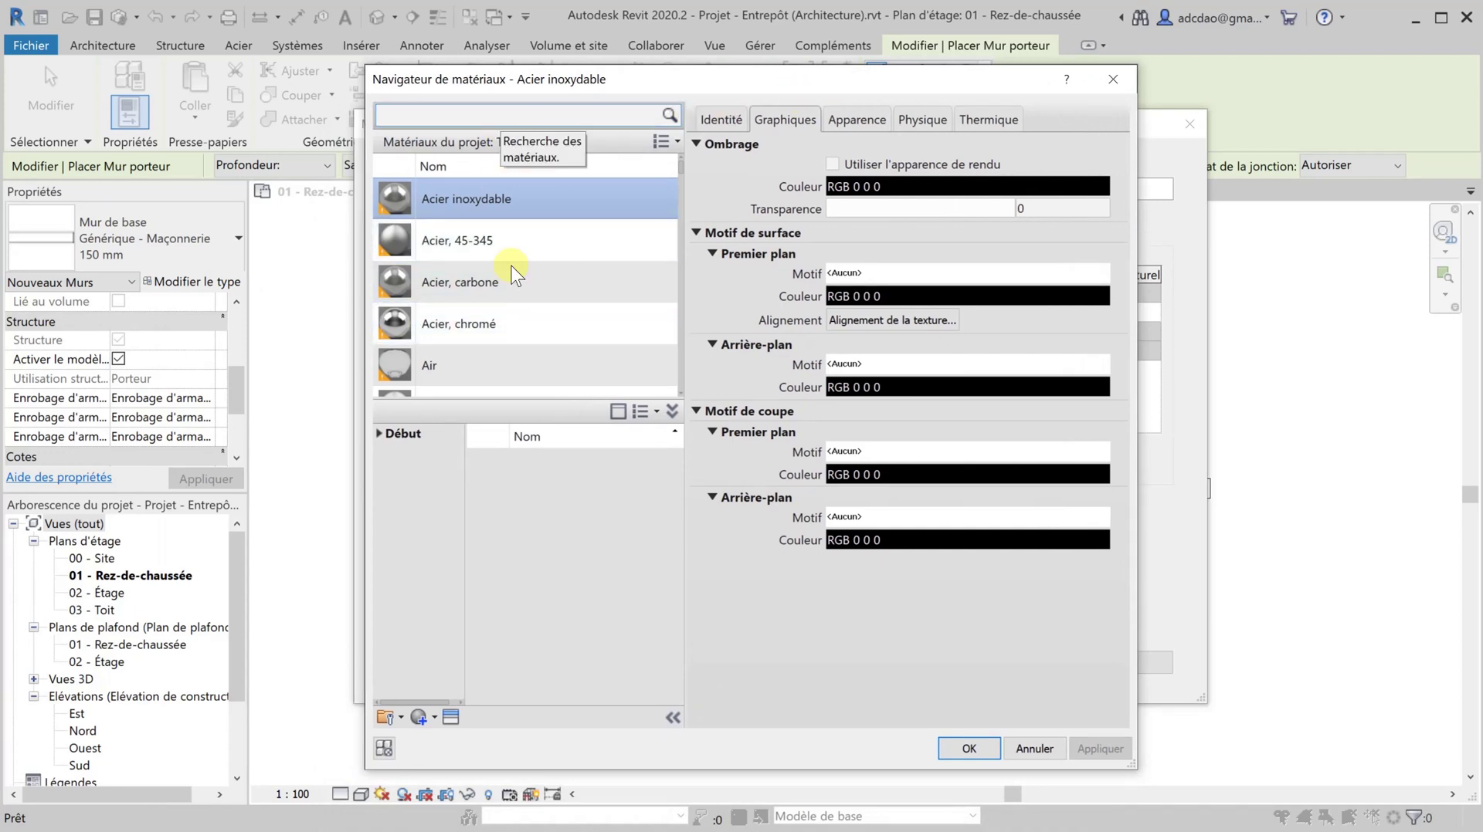
click(399, 114)
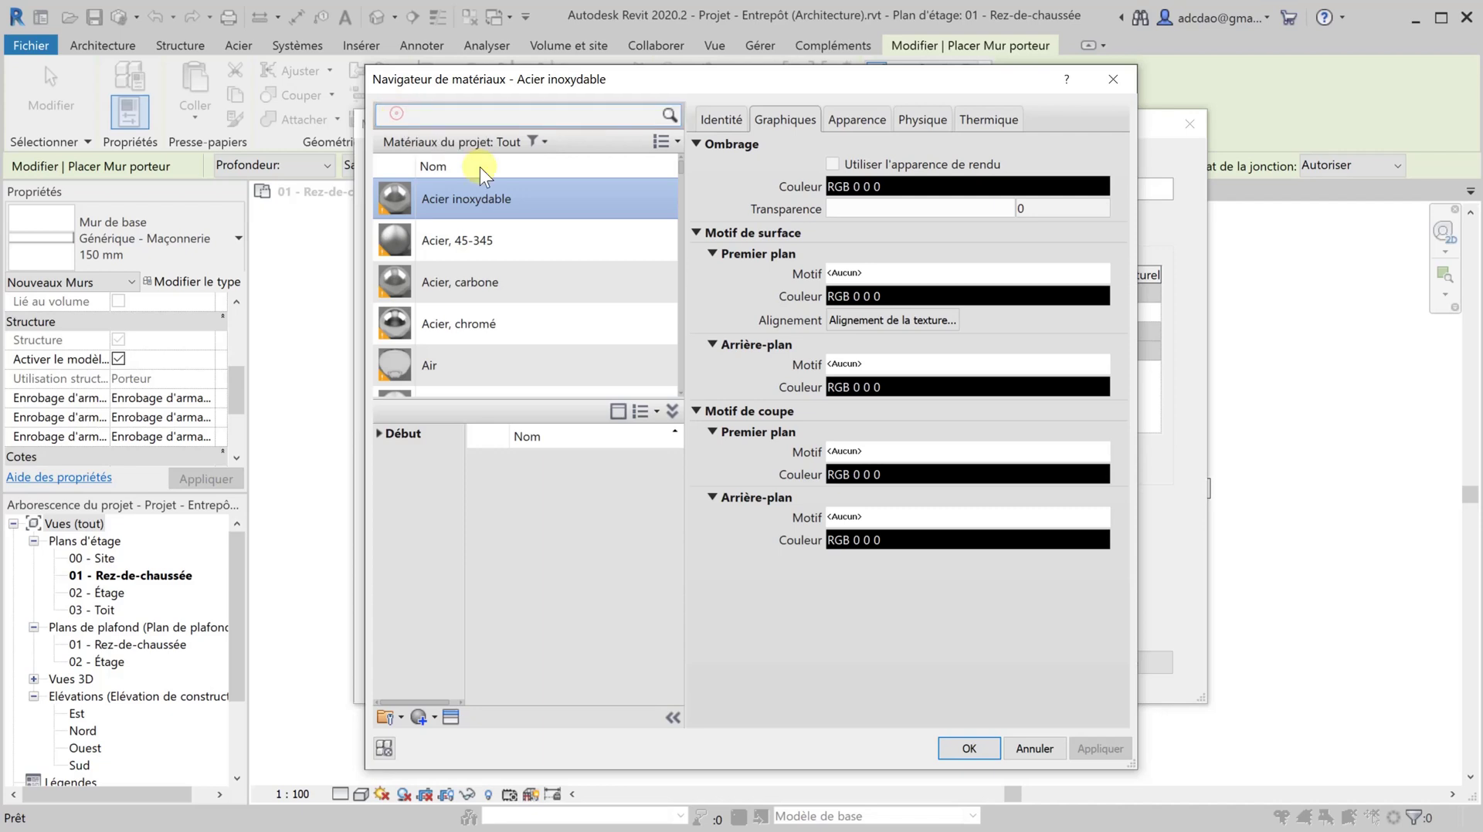
text(gypse)
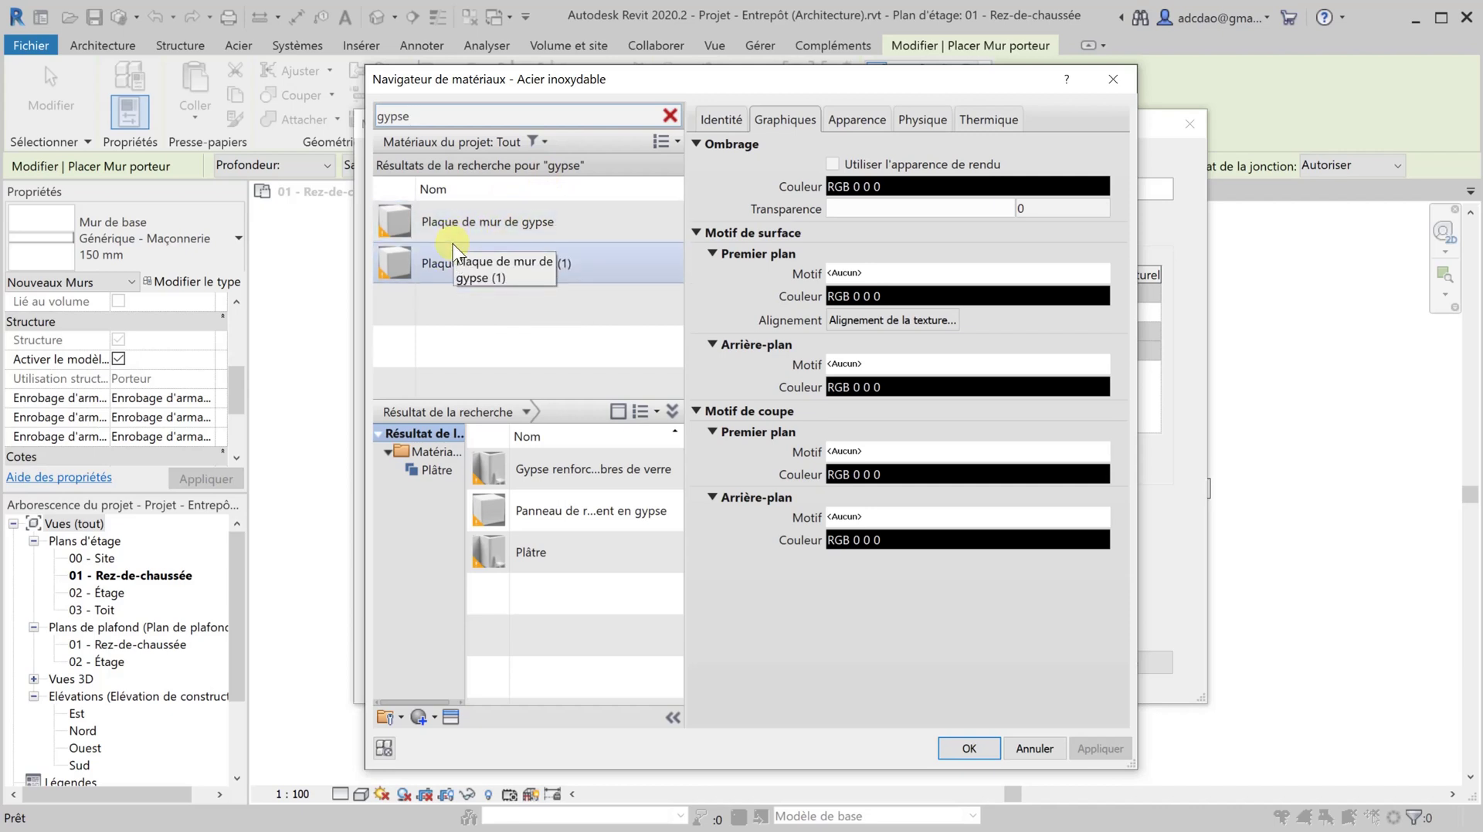
click(471, 263)
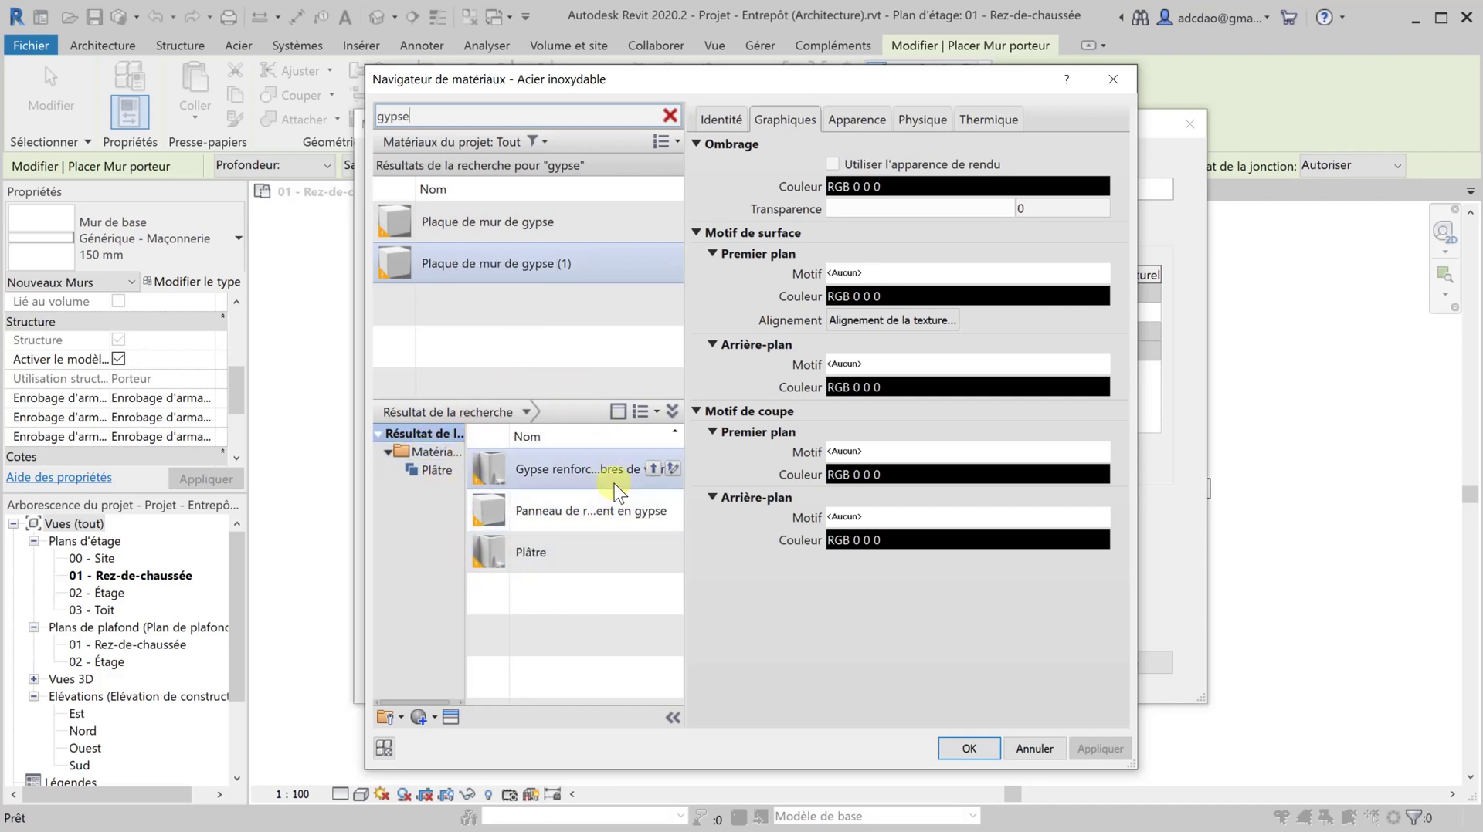
click(671, 412)
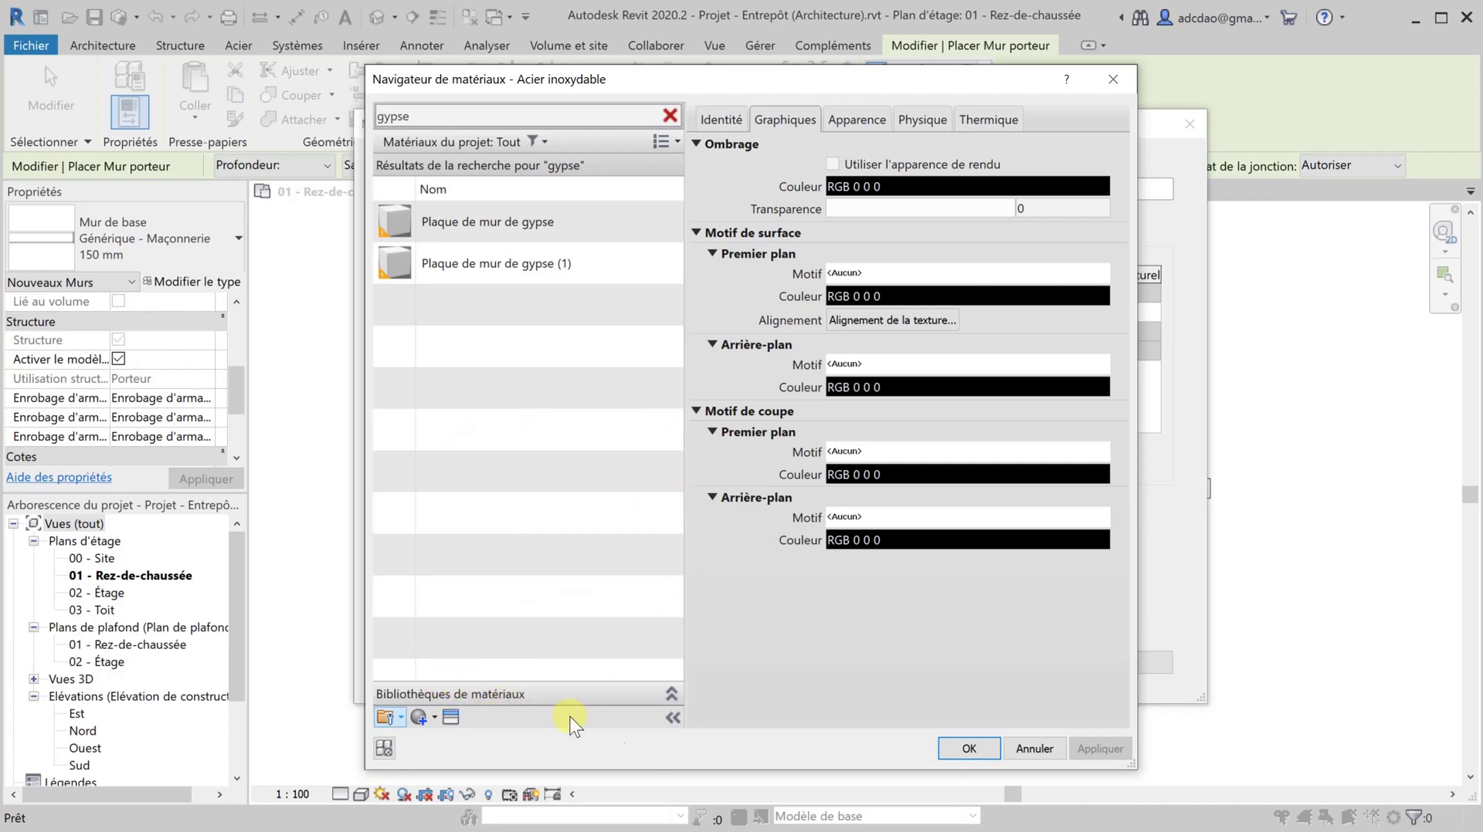
click(671, 692)
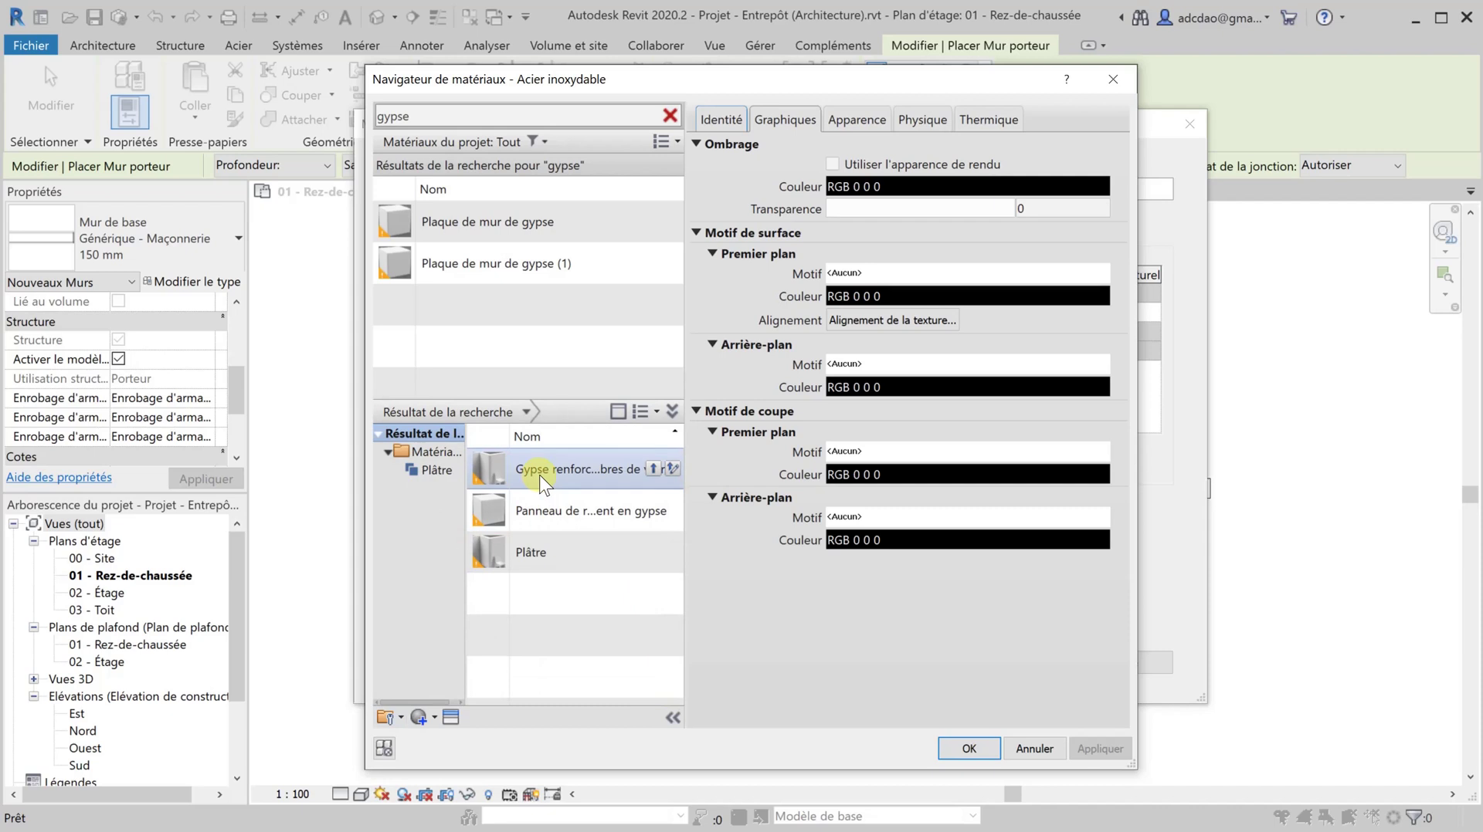
mouse_move(543, 503)
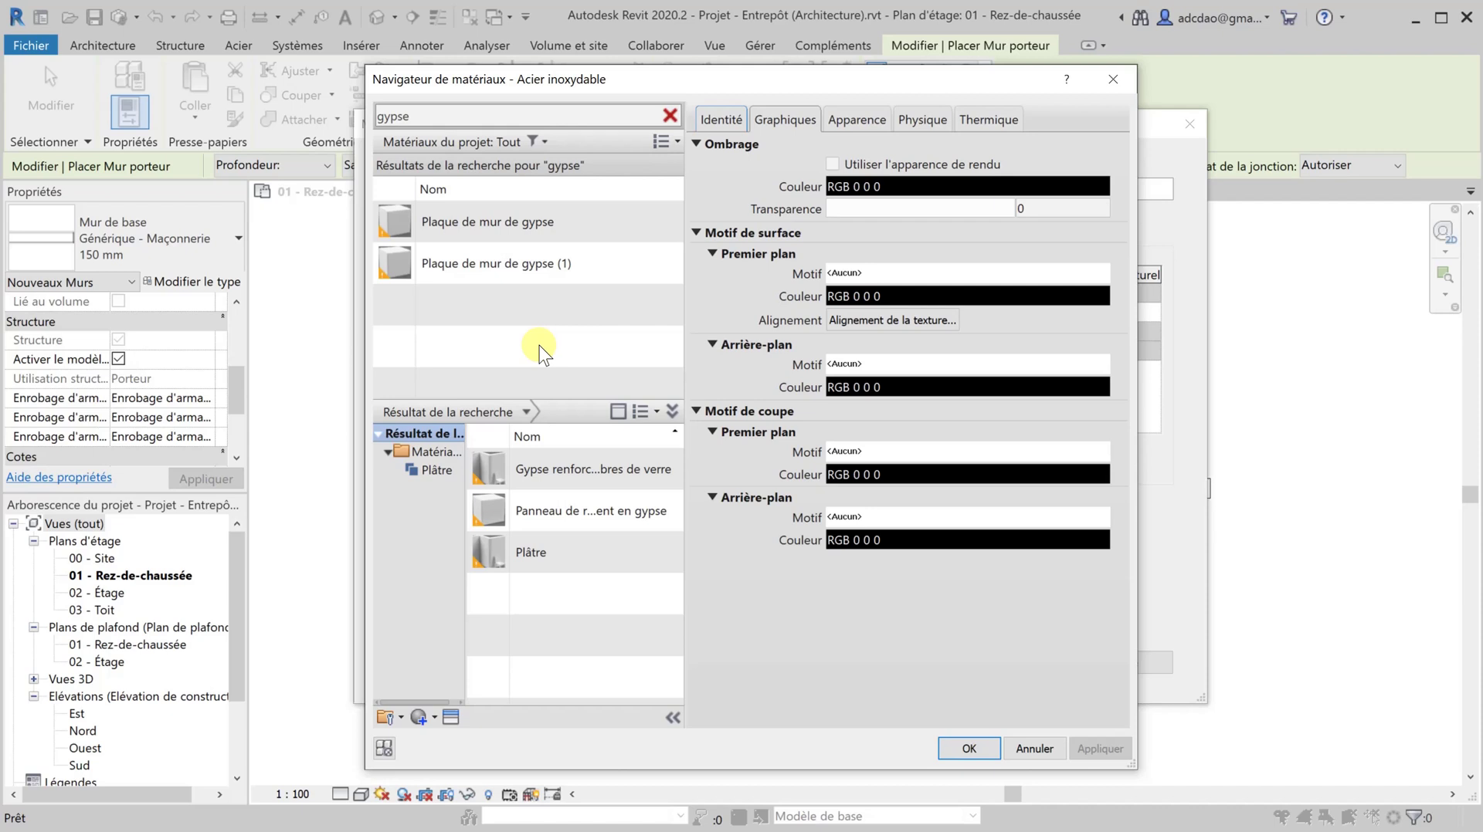
click(485, 220)
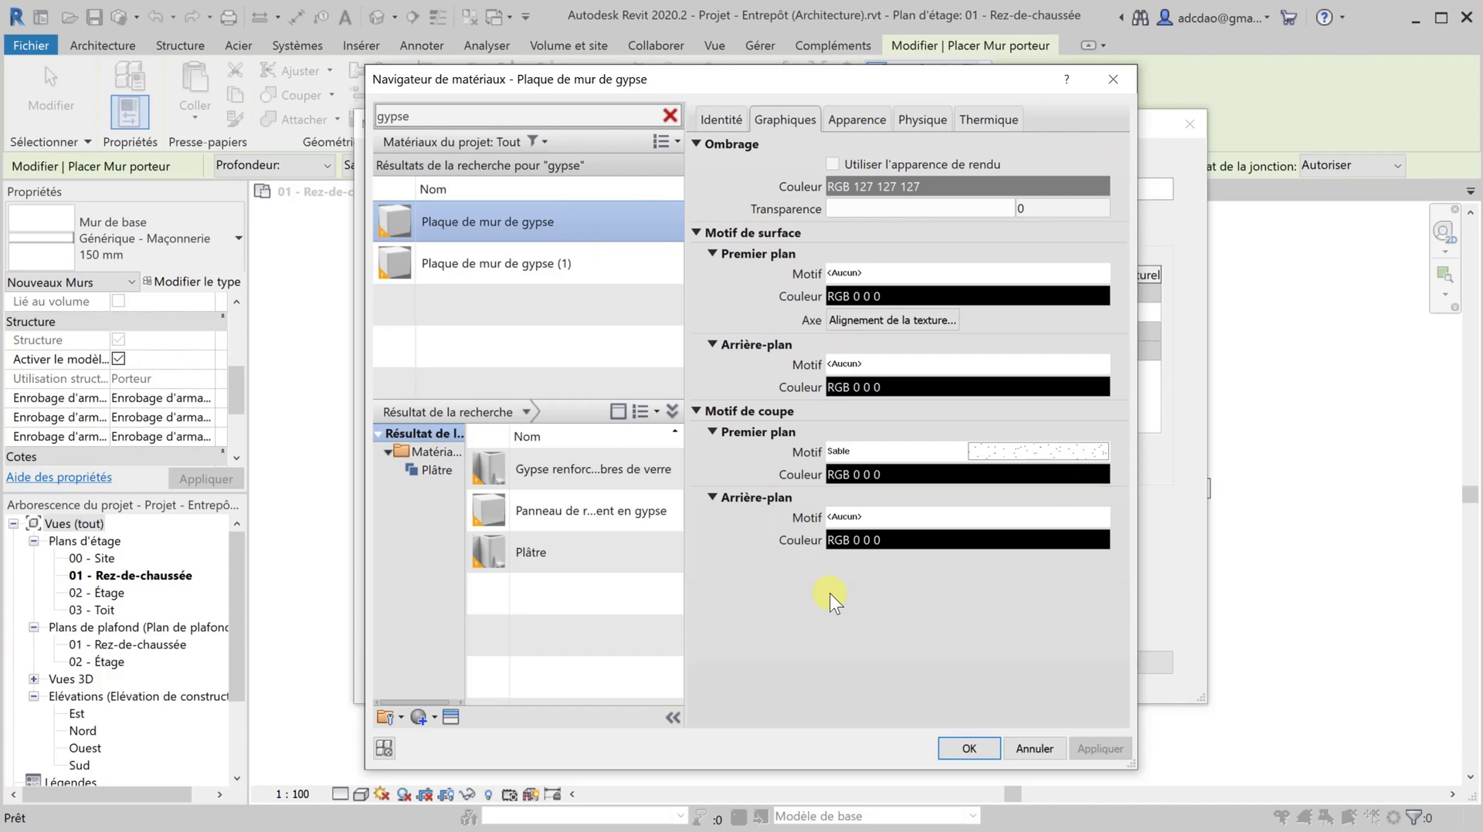
click(970, 750)
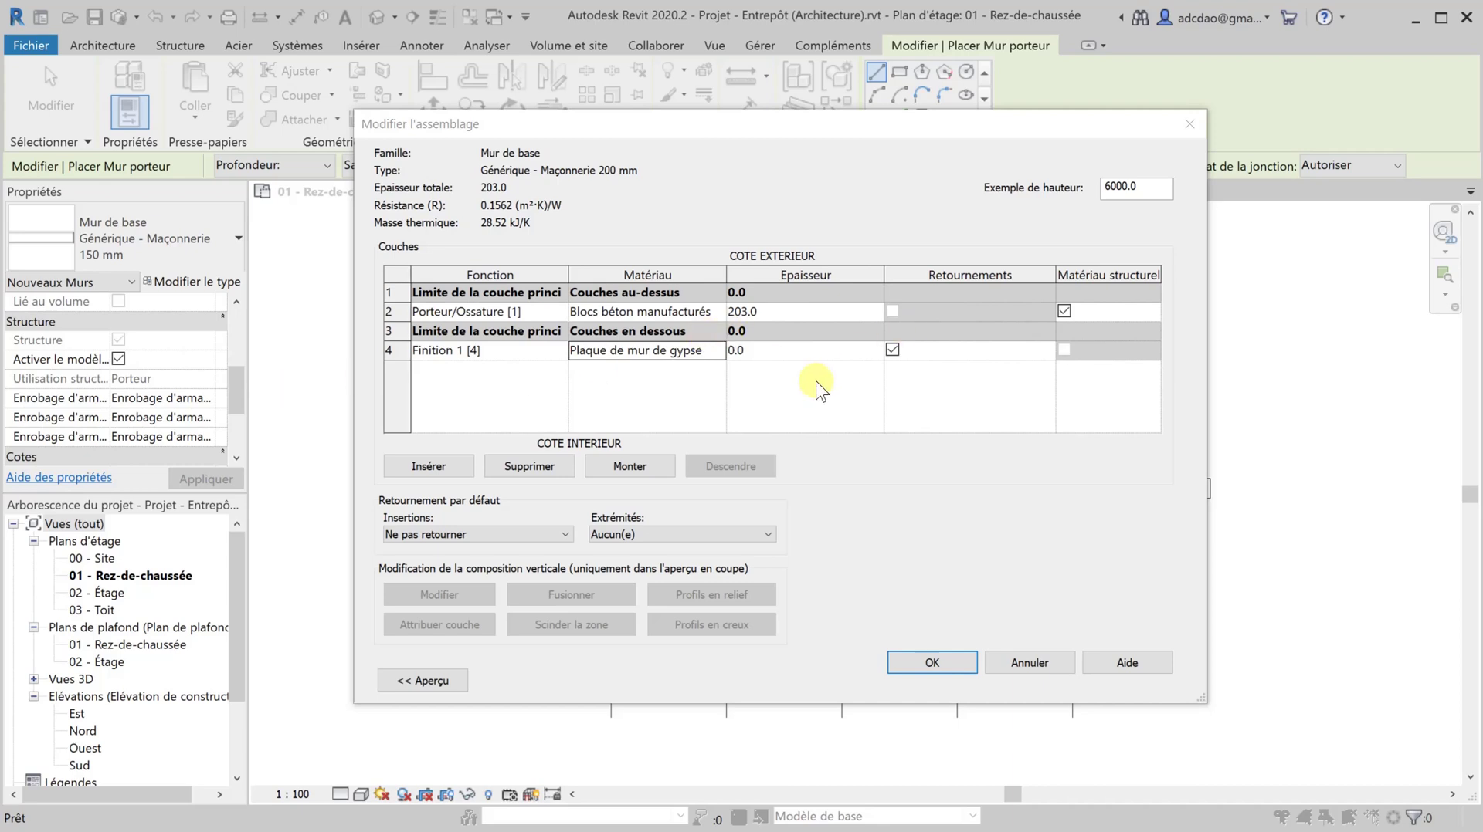
Set the gypsum finish layer's thickness to 16 mm and accept the wall assembly and type properties
click(763, 352)
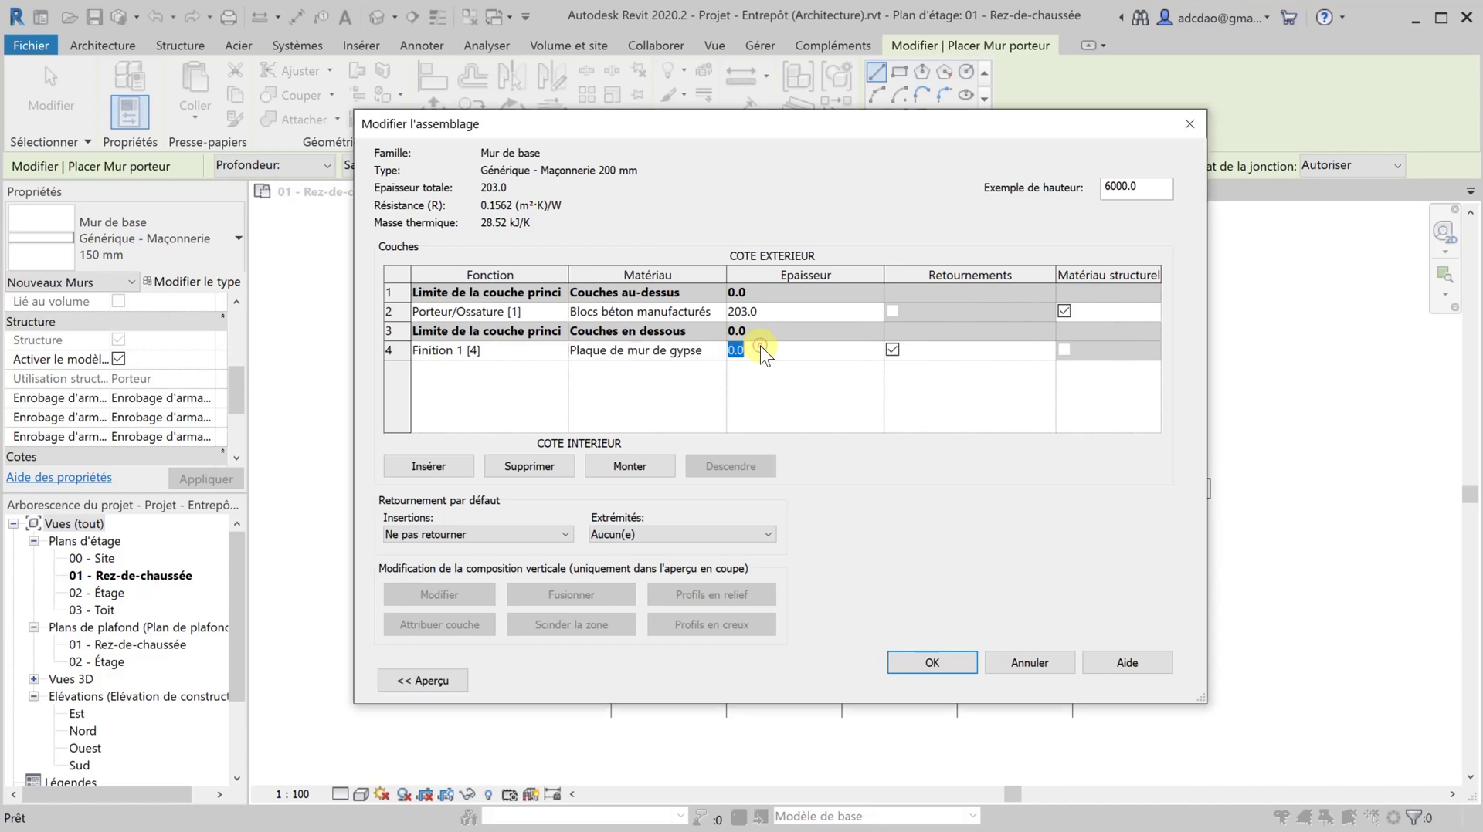
text(16)
click(932, 664)
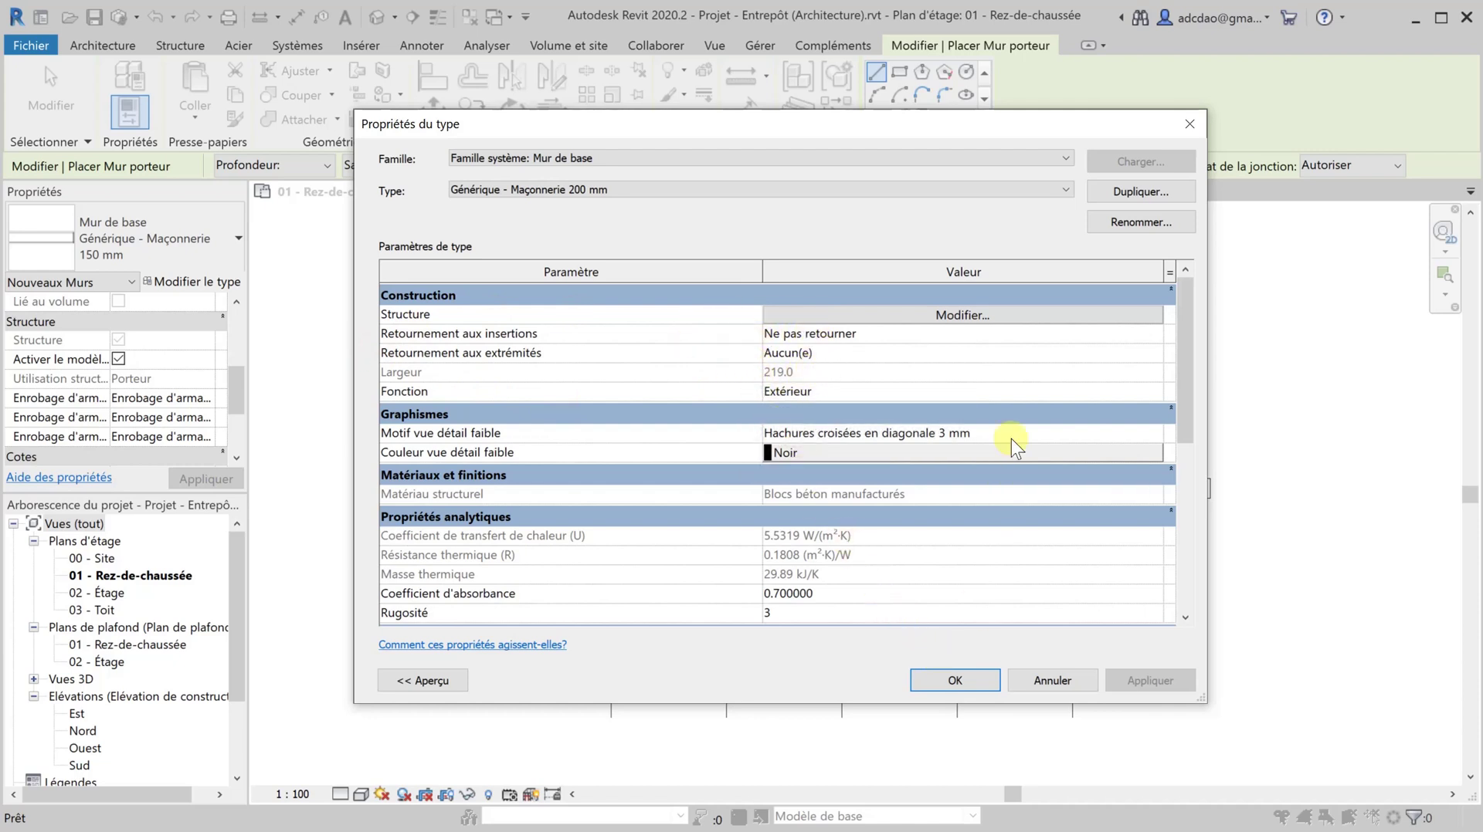
click(950, 677)
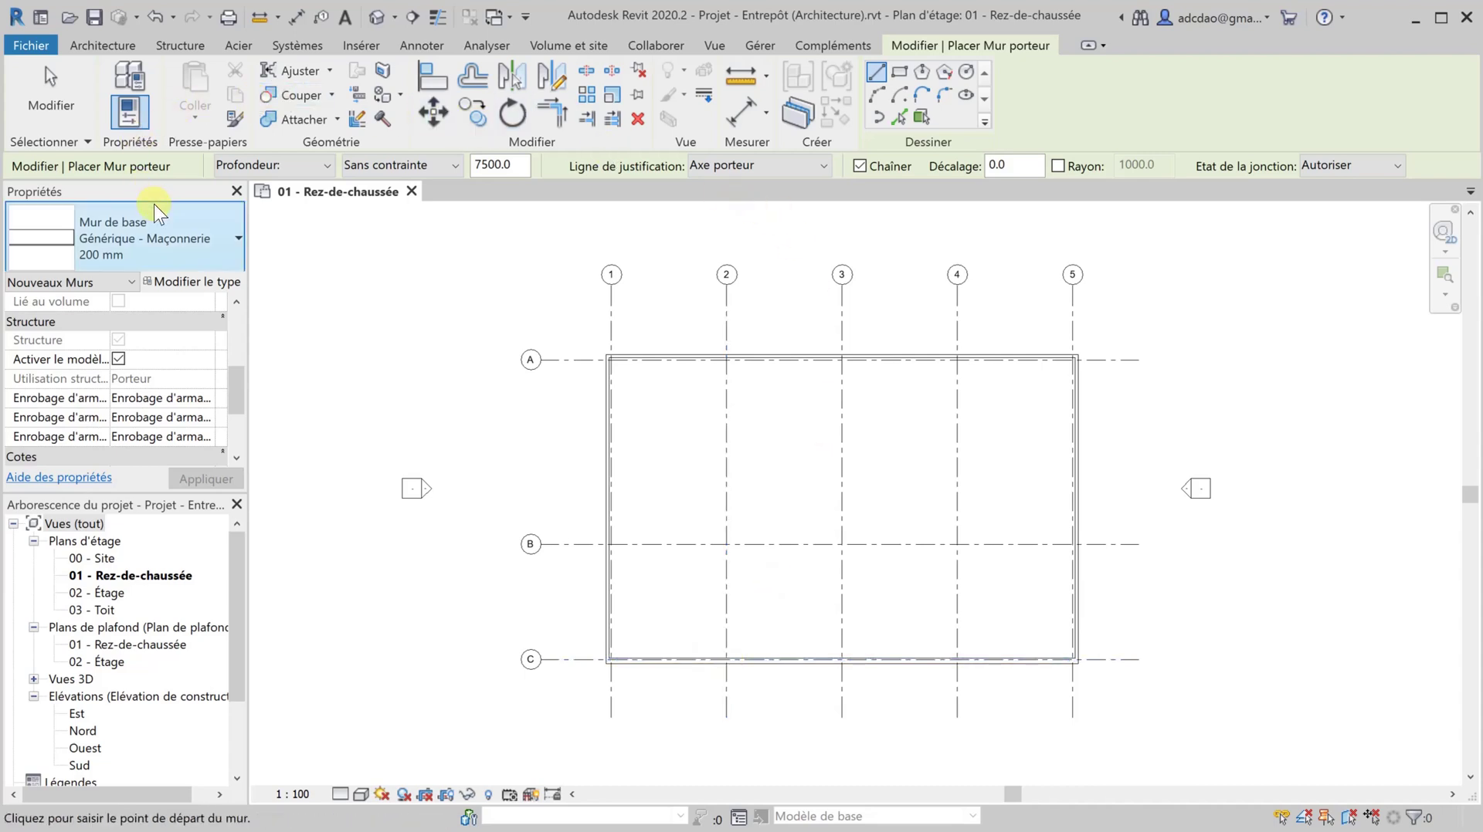
Set the structural wall to be placed by Hauteur, with its top constrained to level 03 - Toit
click(328, 166)
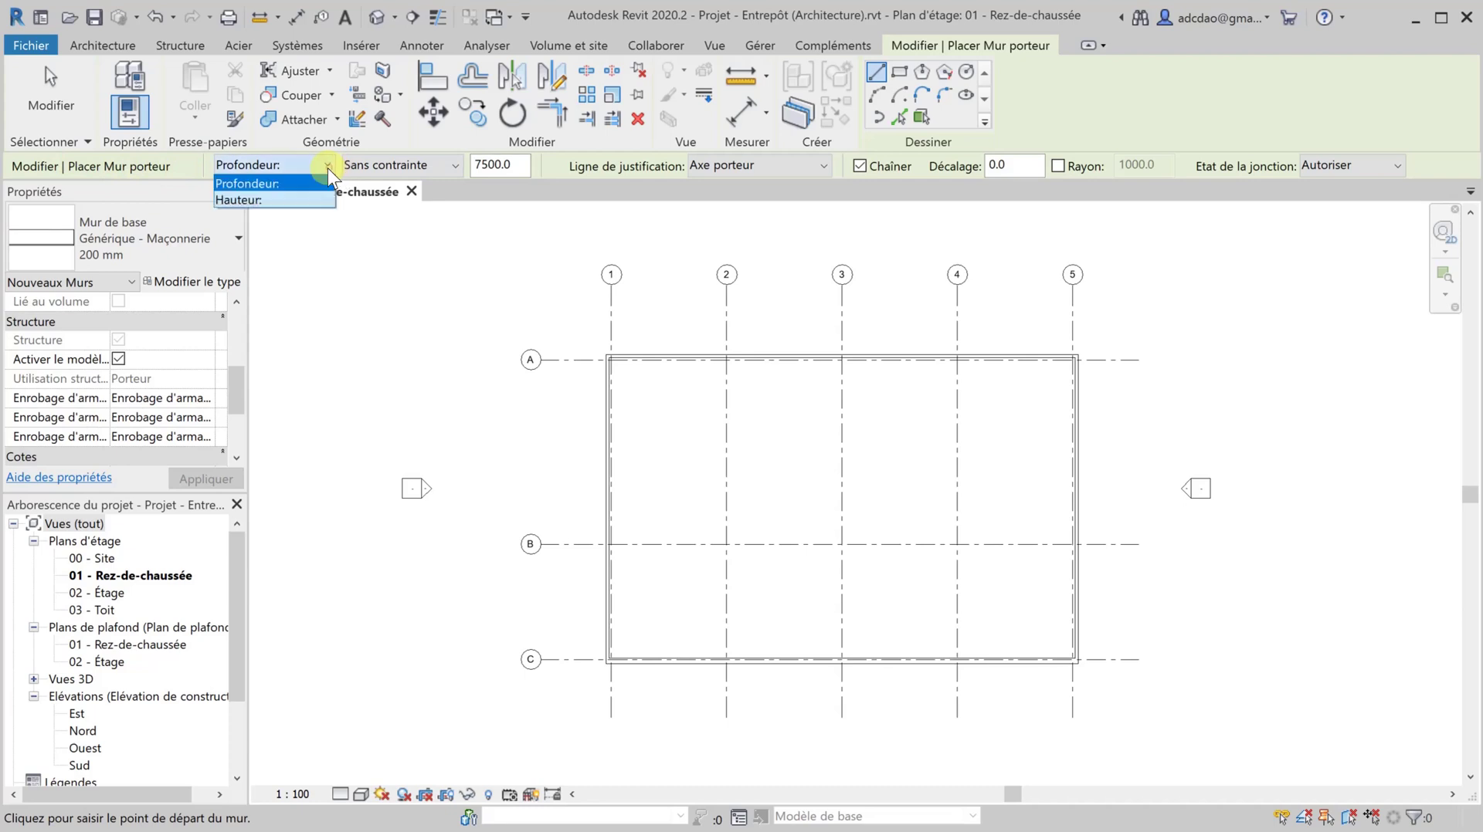
click(240, 200)
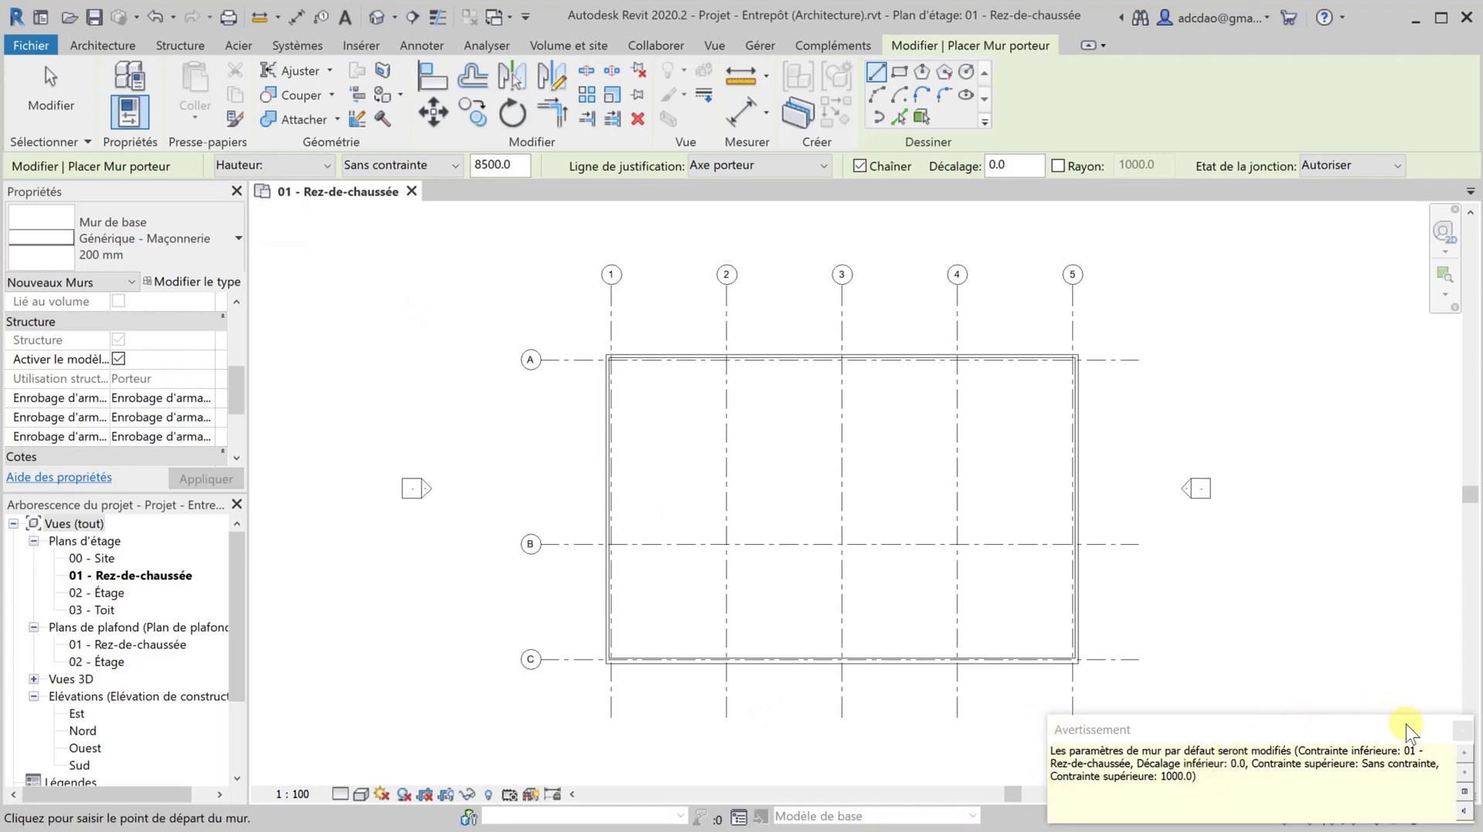
click(1463, 731)
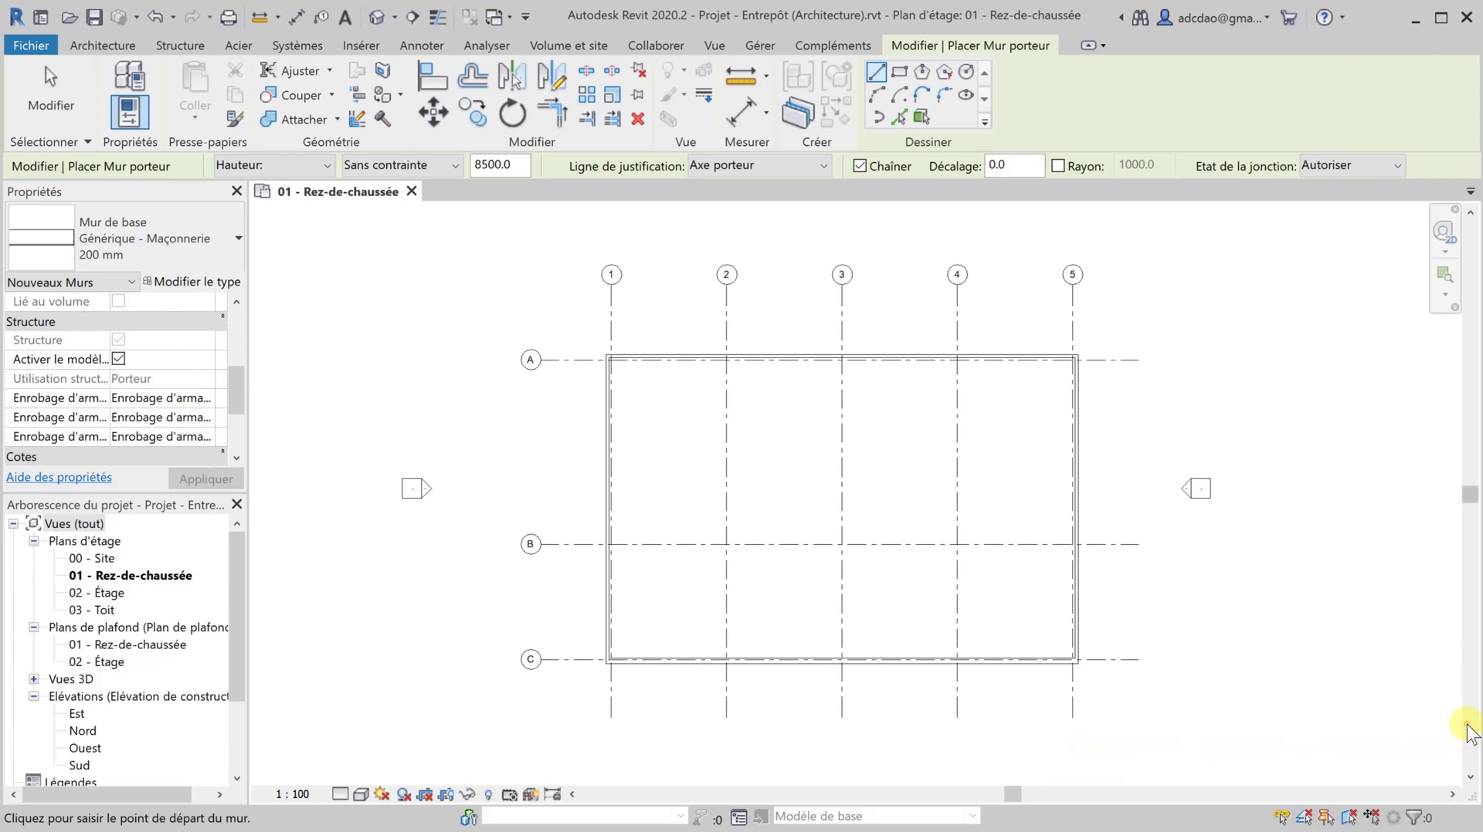
click(457, 165)
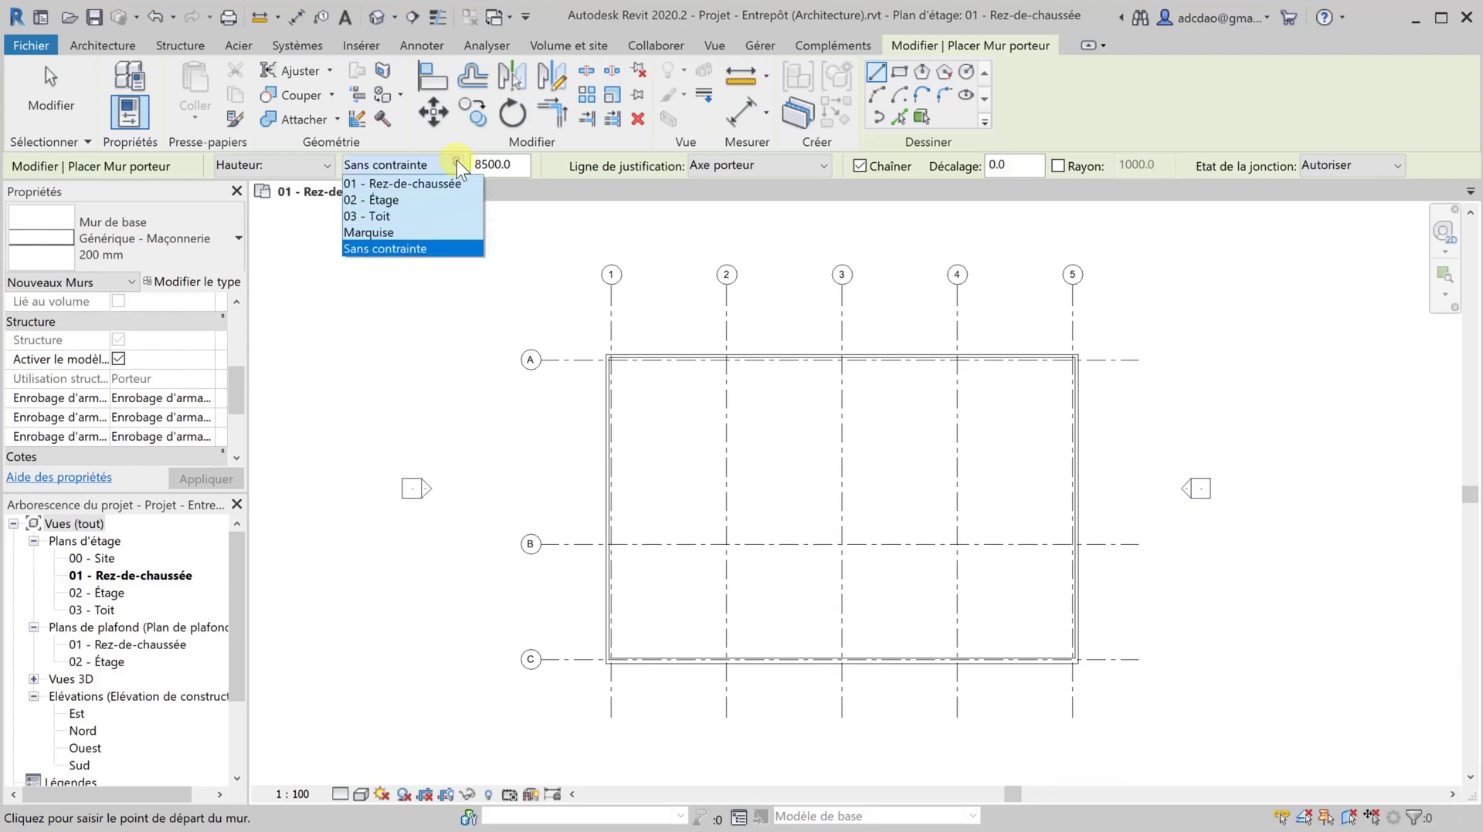
click(392, 216)
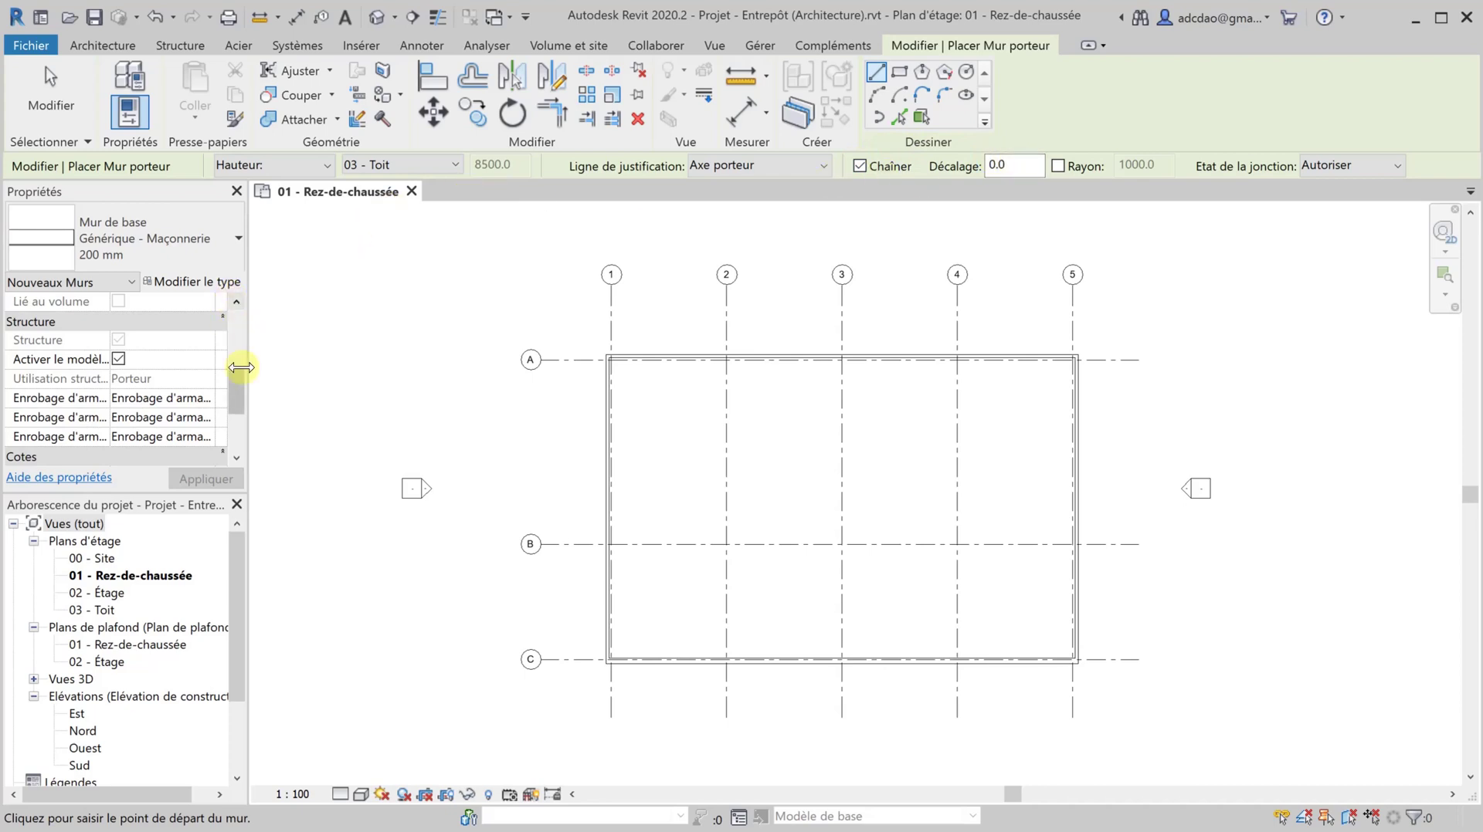
Set the new wall's top offset (Décalage supérieur) to 0
drag(238, 400, 234, 360)
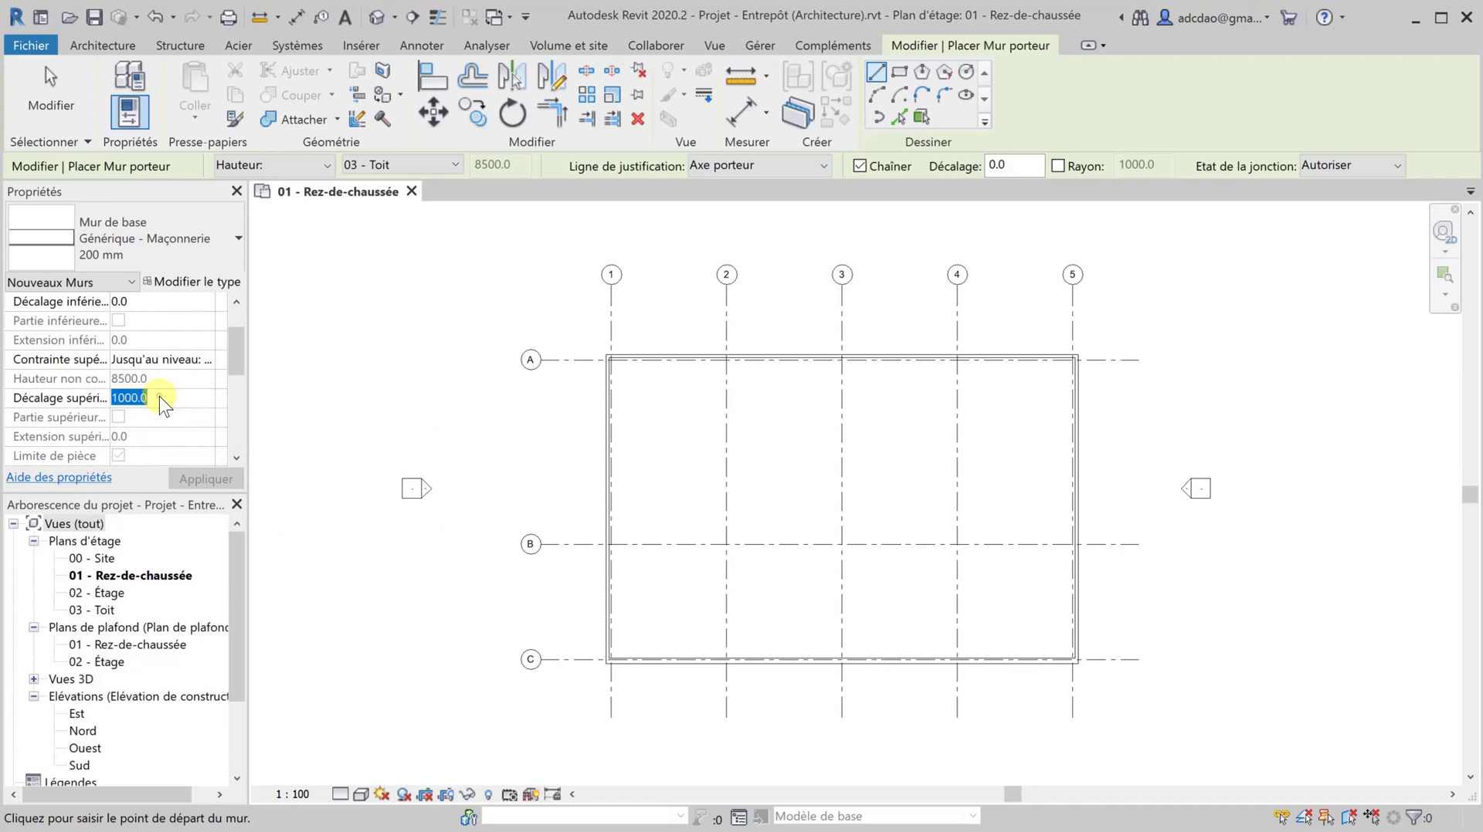
text(0)
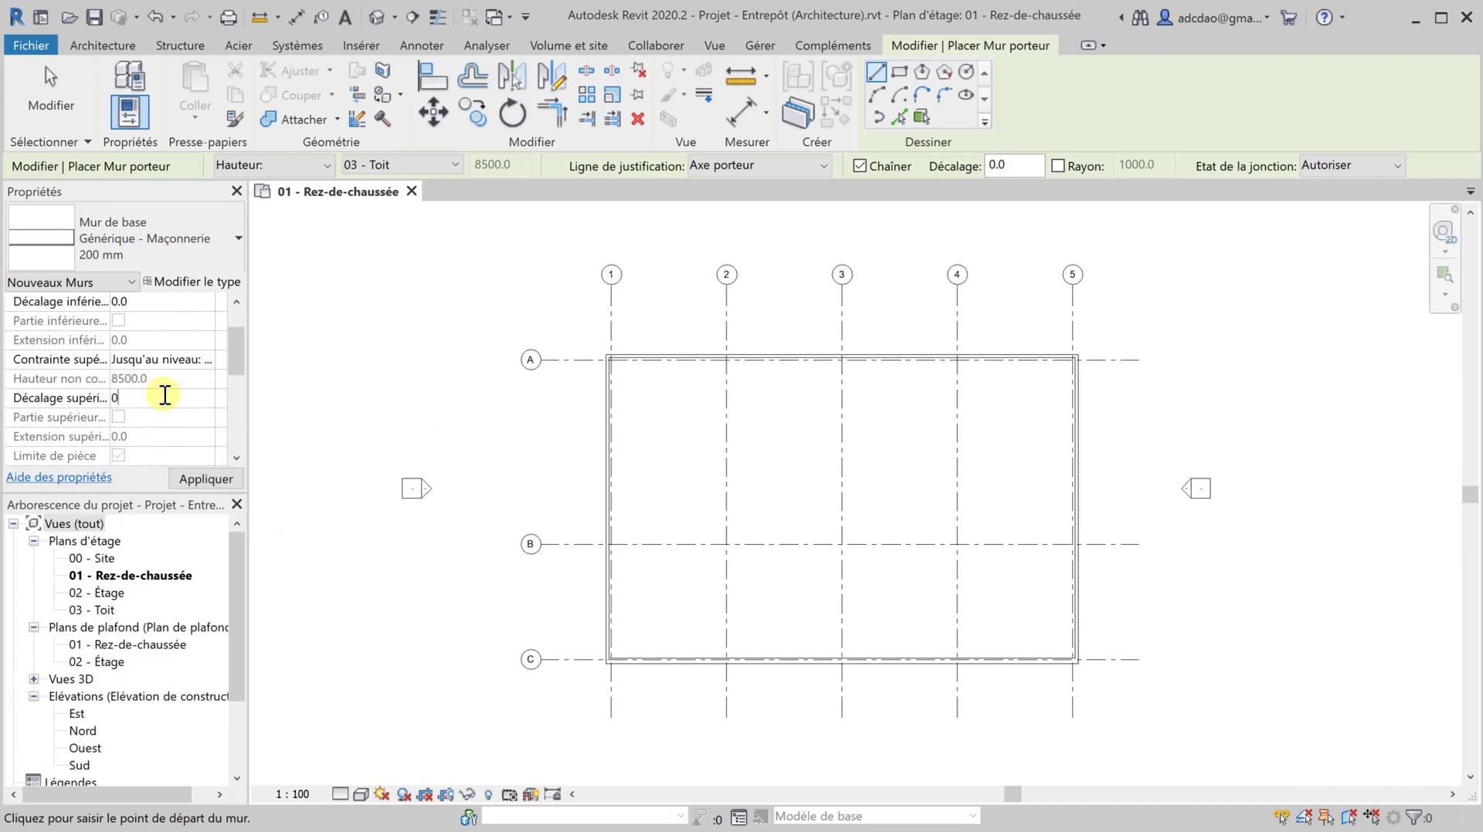
key(Return)
Draw chained masonry walls from the exterior wall at grid C along grid 2 to grid B, and along grid B to the exterior wall at grid 5
click(720, 658)
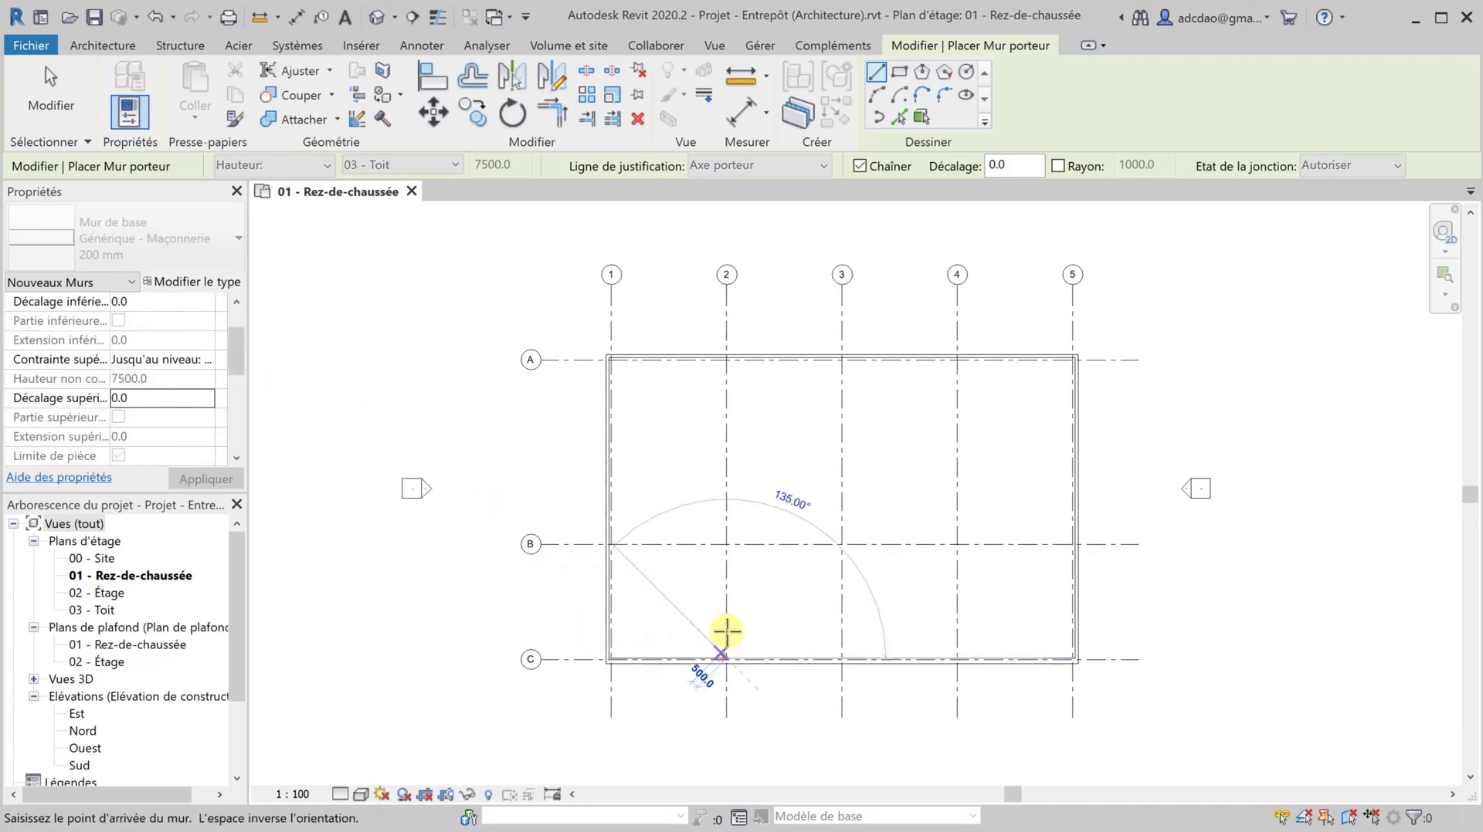
click(726, 544)
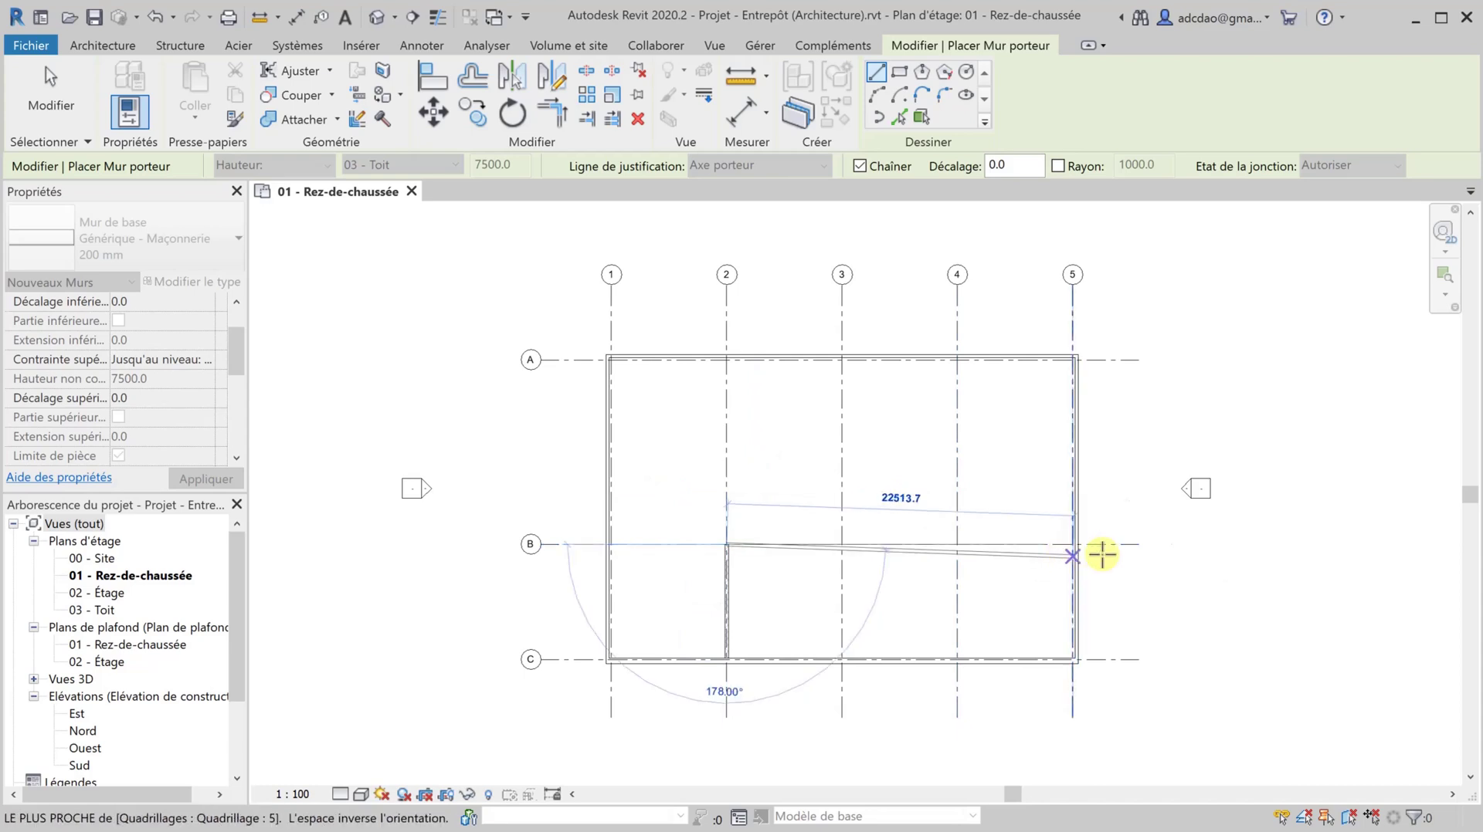
scroll(1117, 554, up, 3)
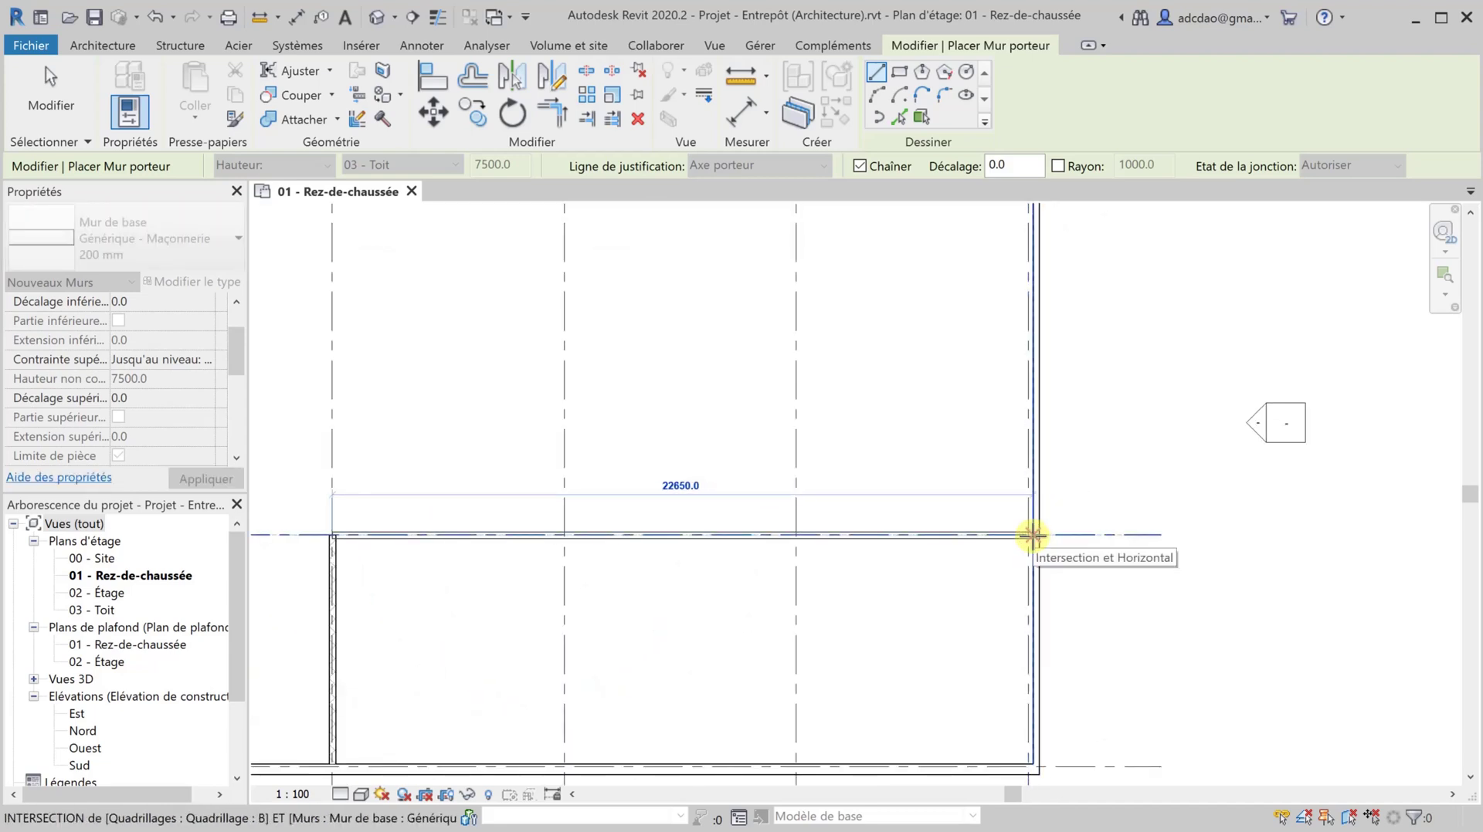
click(1032, 536)
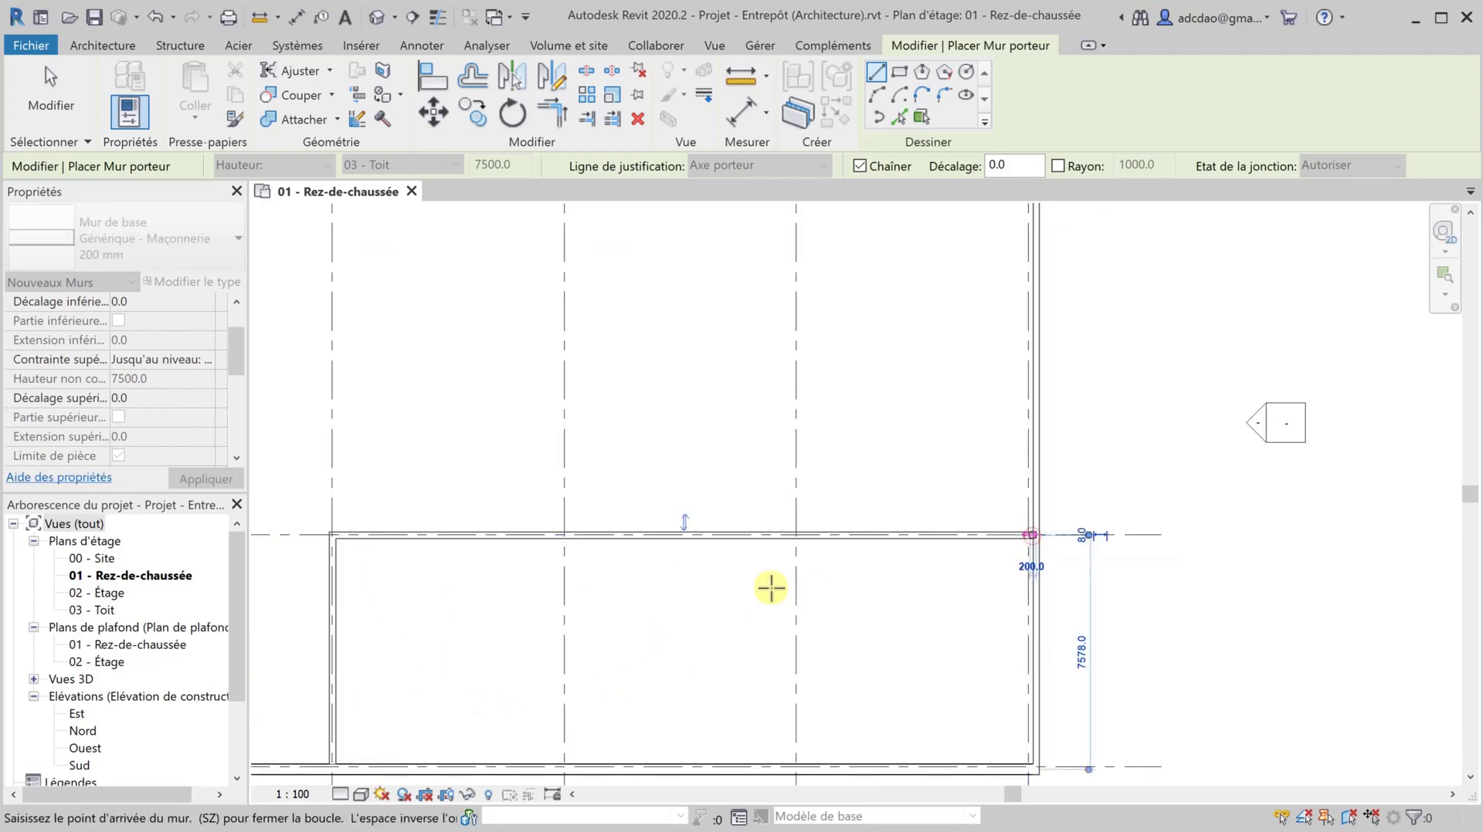
scroll(1095, 549, up, 2)
scroll(1095, 550, up, 2)
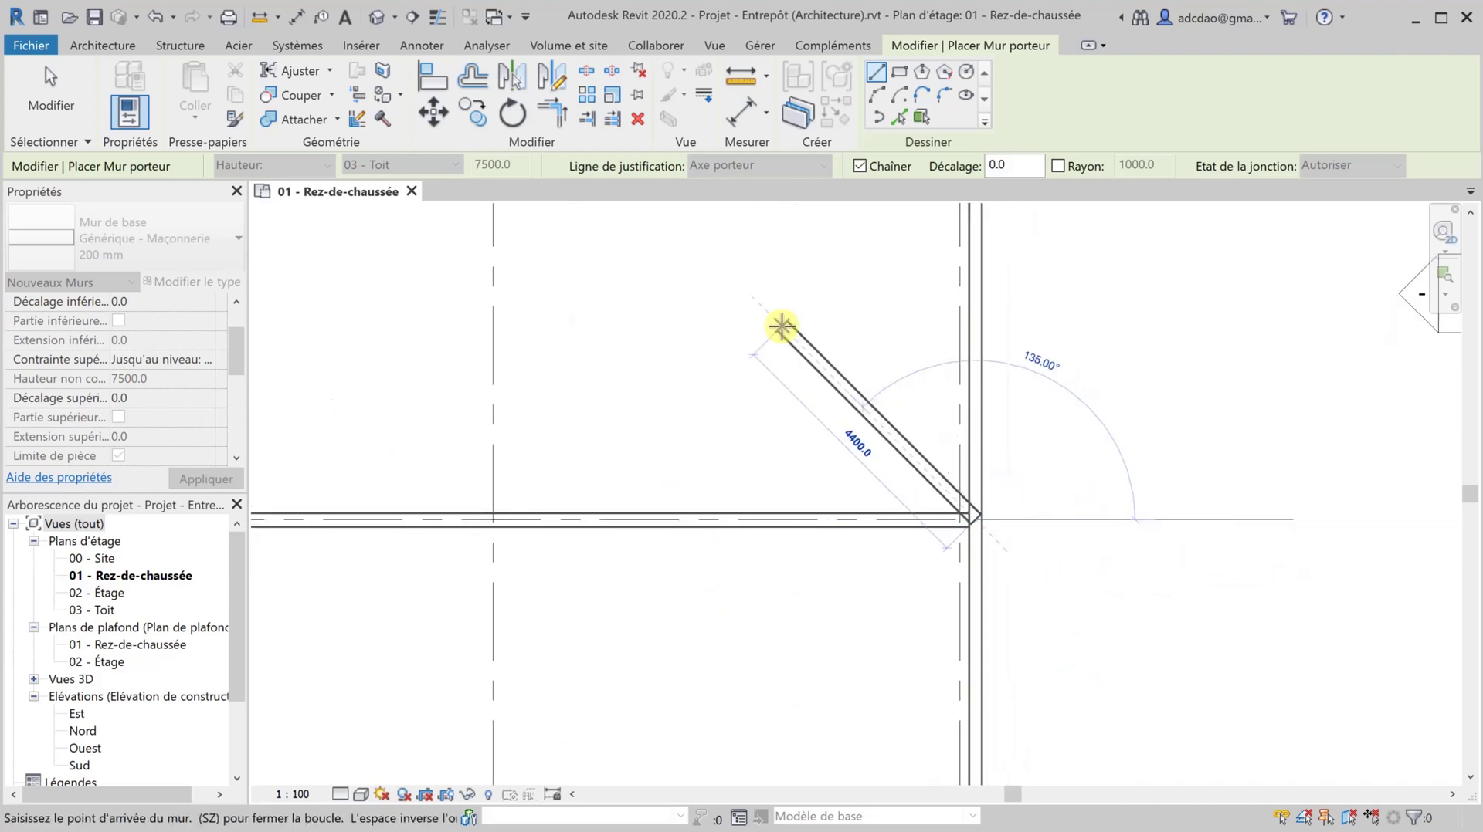
click(50, 91)
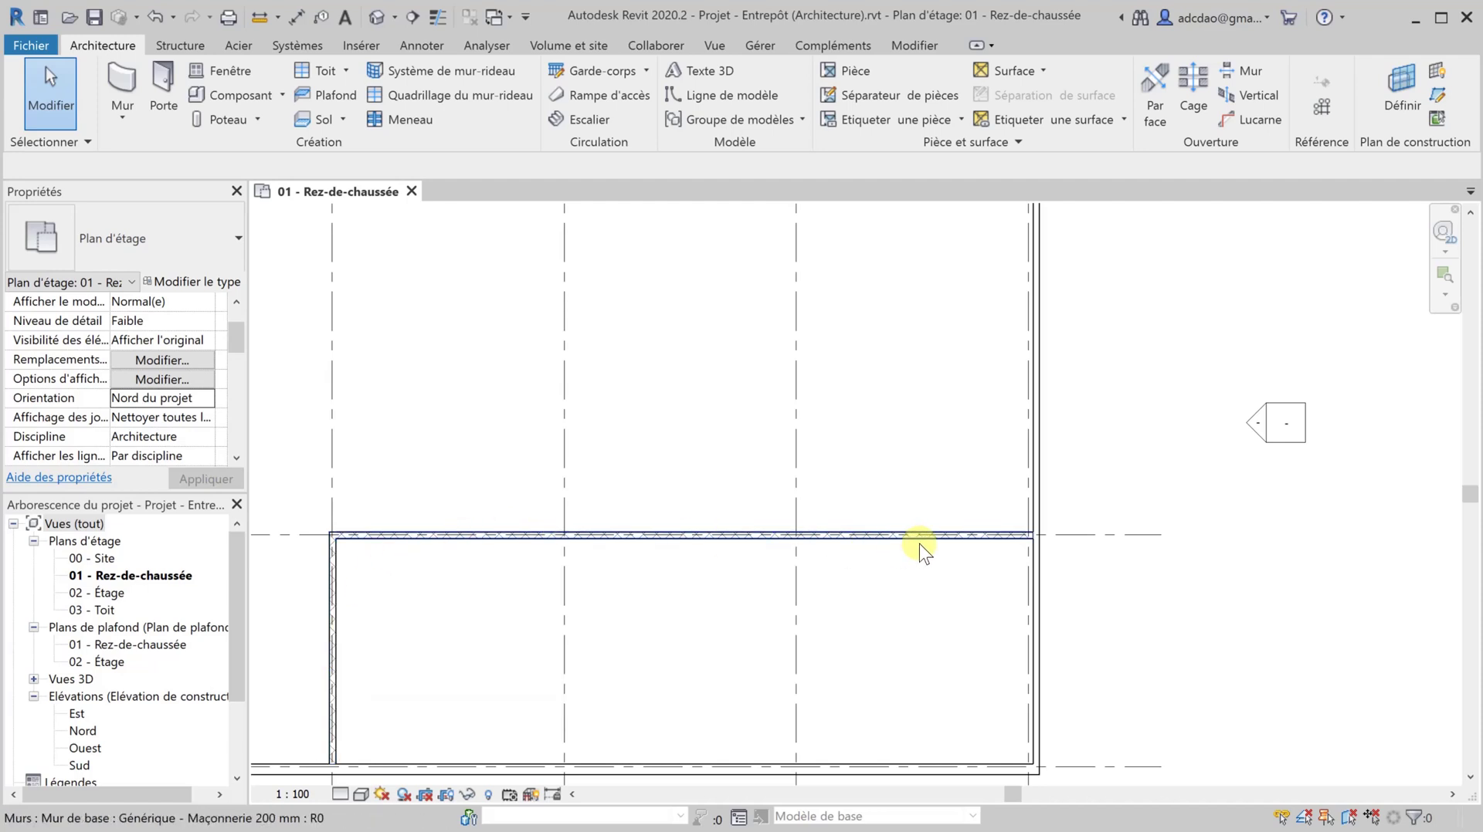
Examine the new masonry walls' layers in plan, and their height and block and gypsum faces in the default 3D view
scroll(390, 550, up, 2)
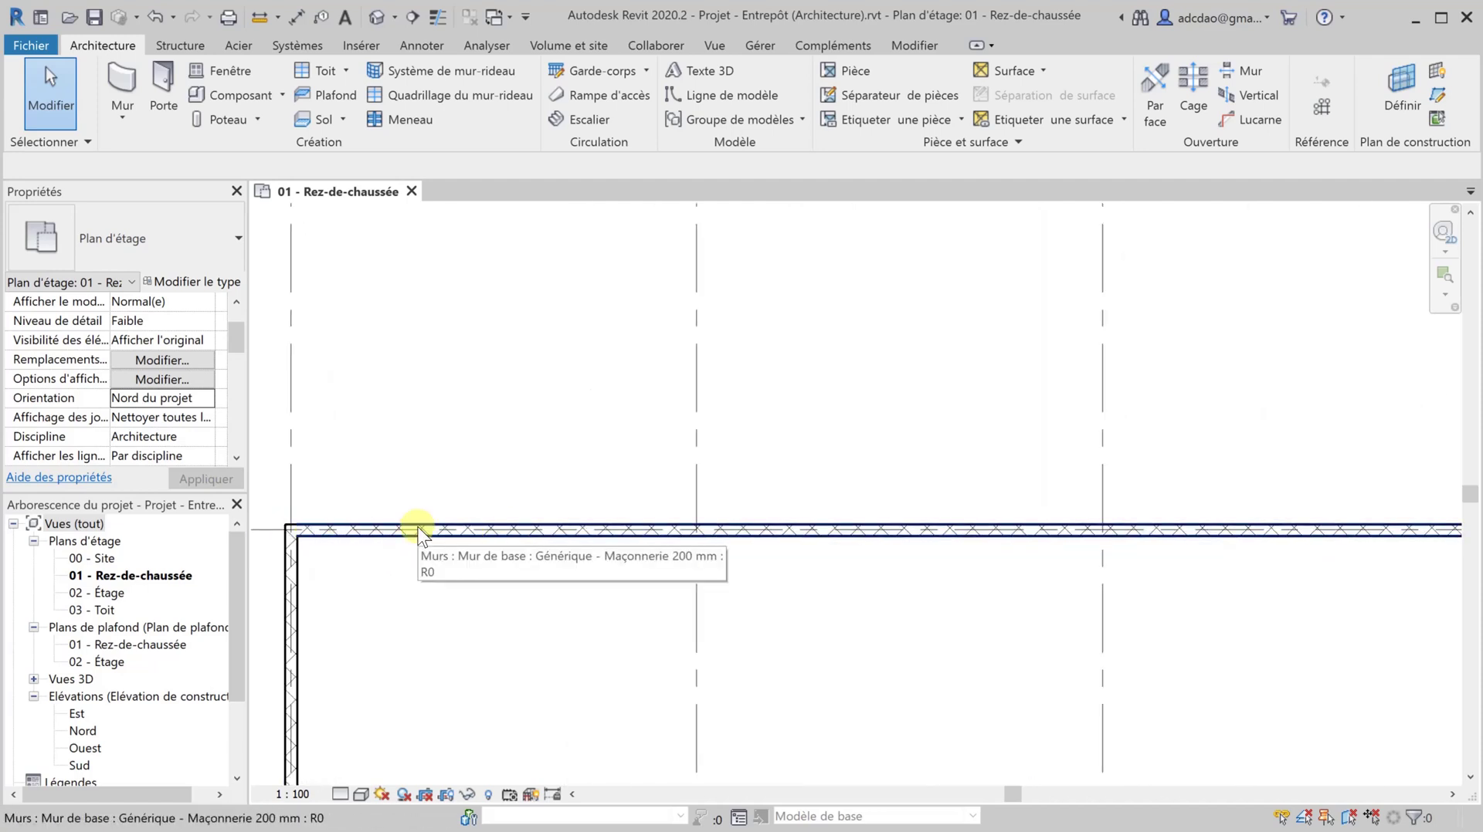
scroll(495, 518, down, 3)
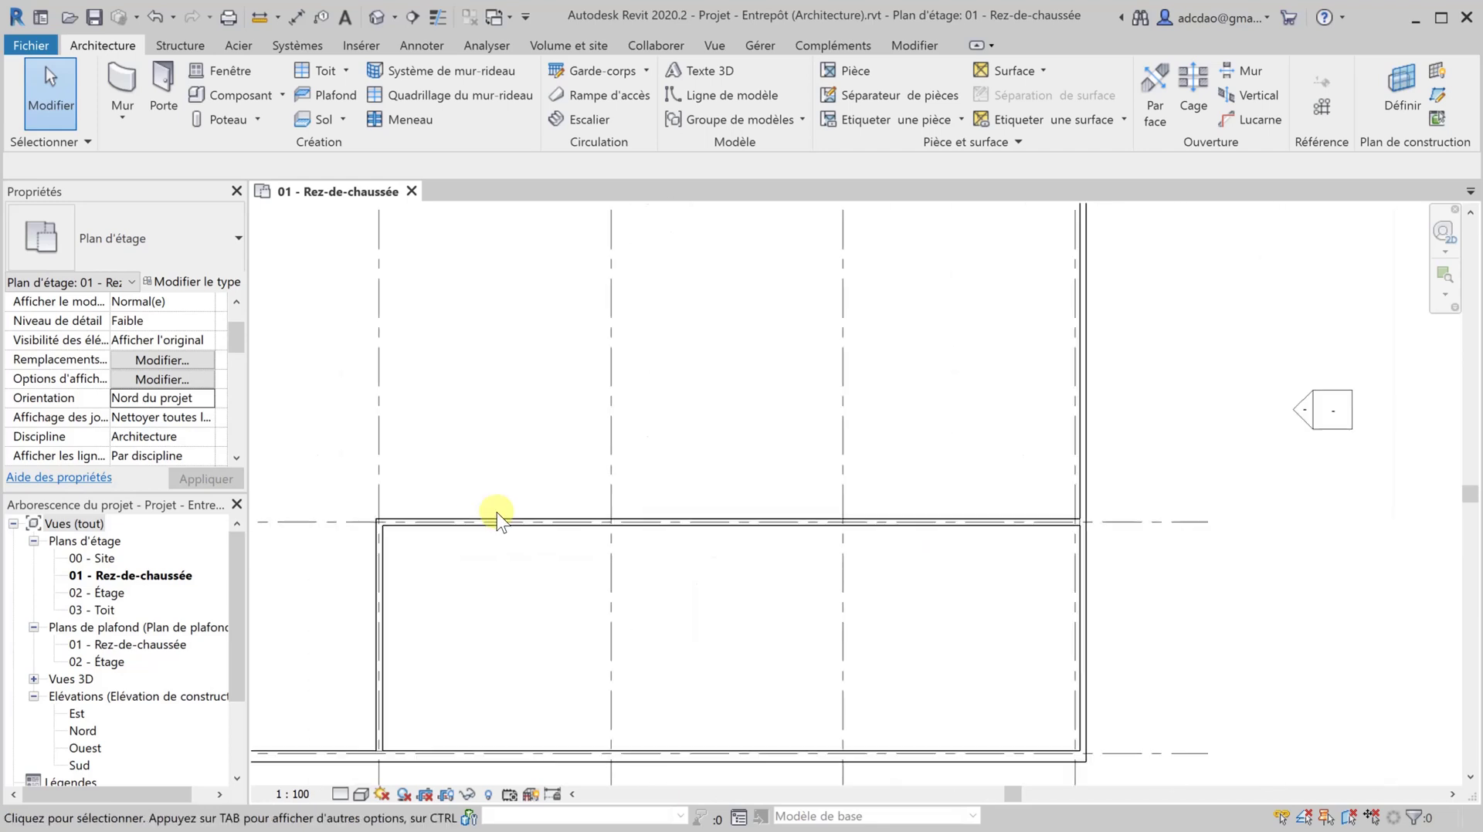
scroll(497, 516, down, 1)
middle_drag(541, 517, 736, 556)
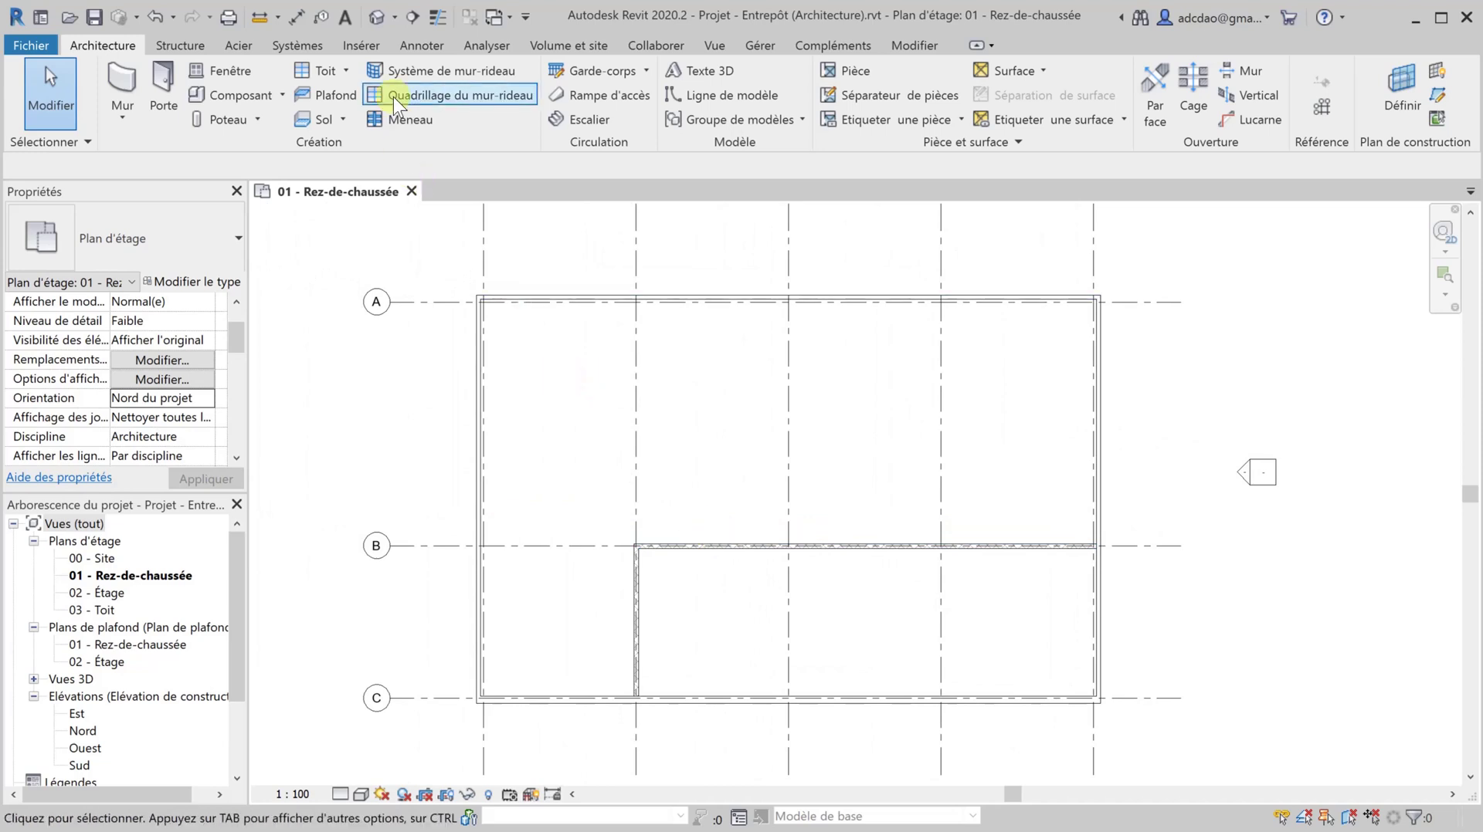
click(376, 17)
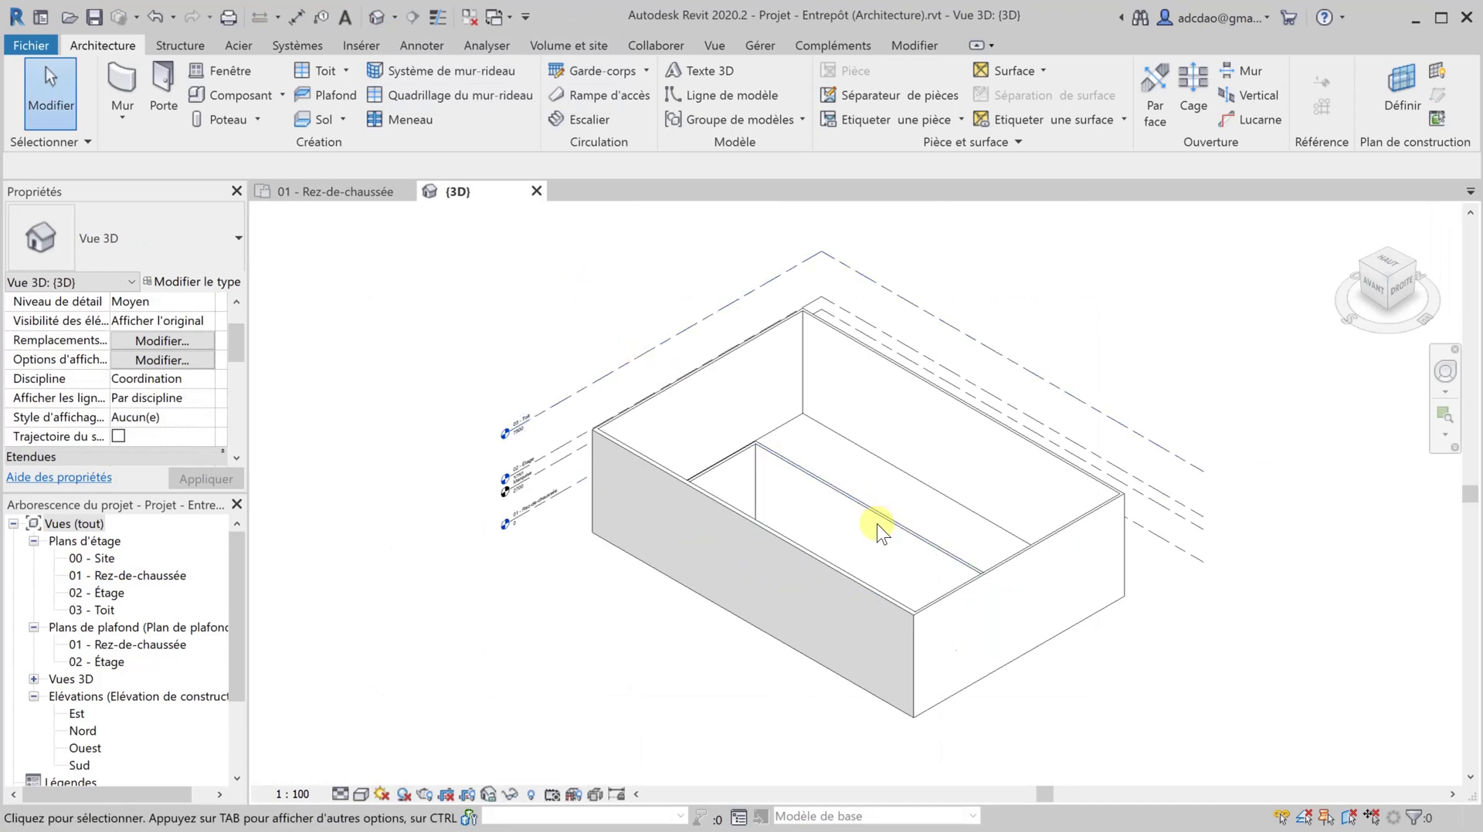
shift+middle_drag(877, 533, 580, 429)
scroll(857, 432, up, 5)
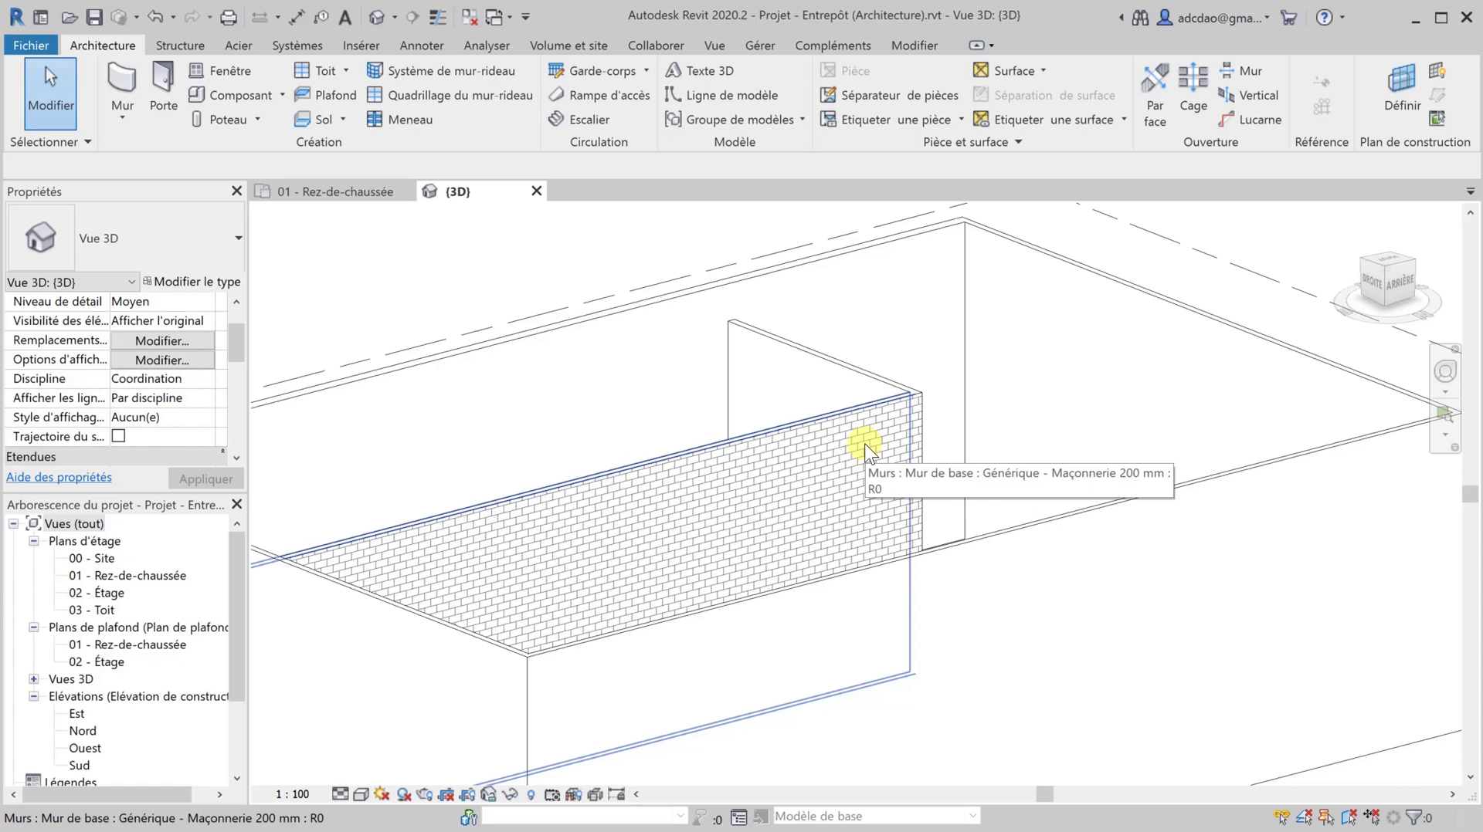
shift+middle_drag(712, 469, 711, 651)
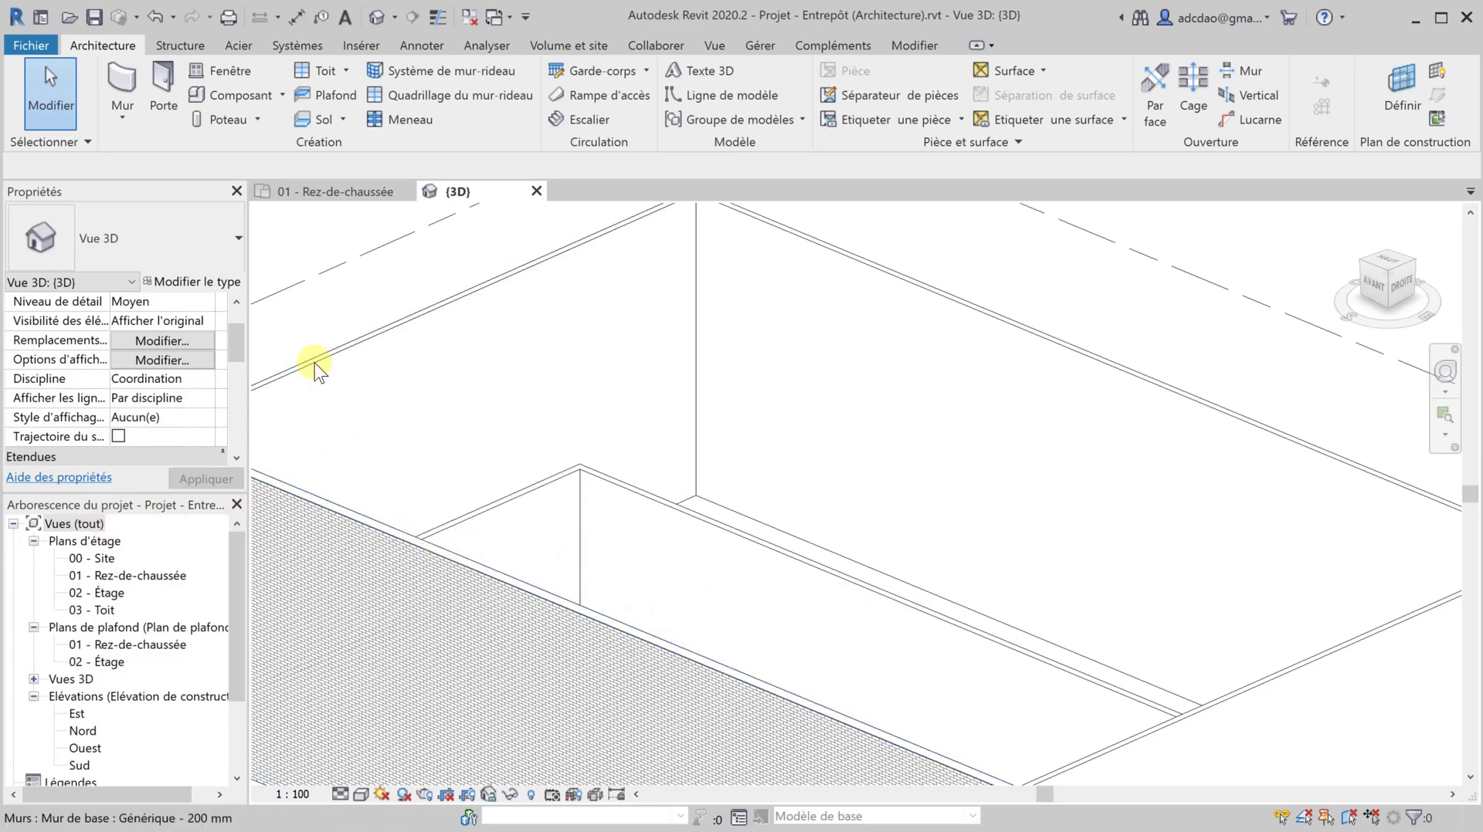
Return to the 01 - Rez-de-chaussée floor plan and save the project
click(351, 193)
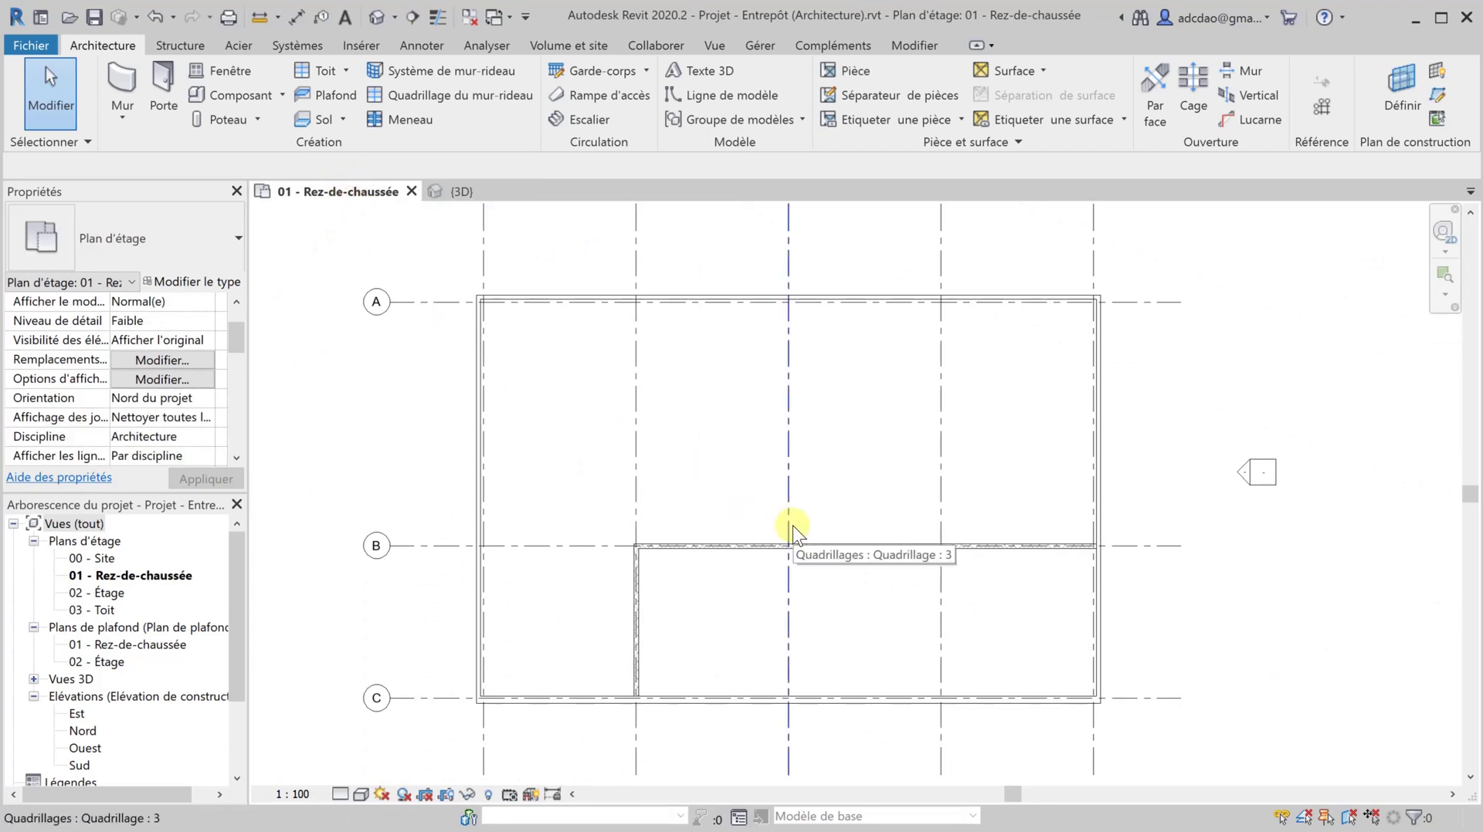
scroll(725, 501, down, 1)
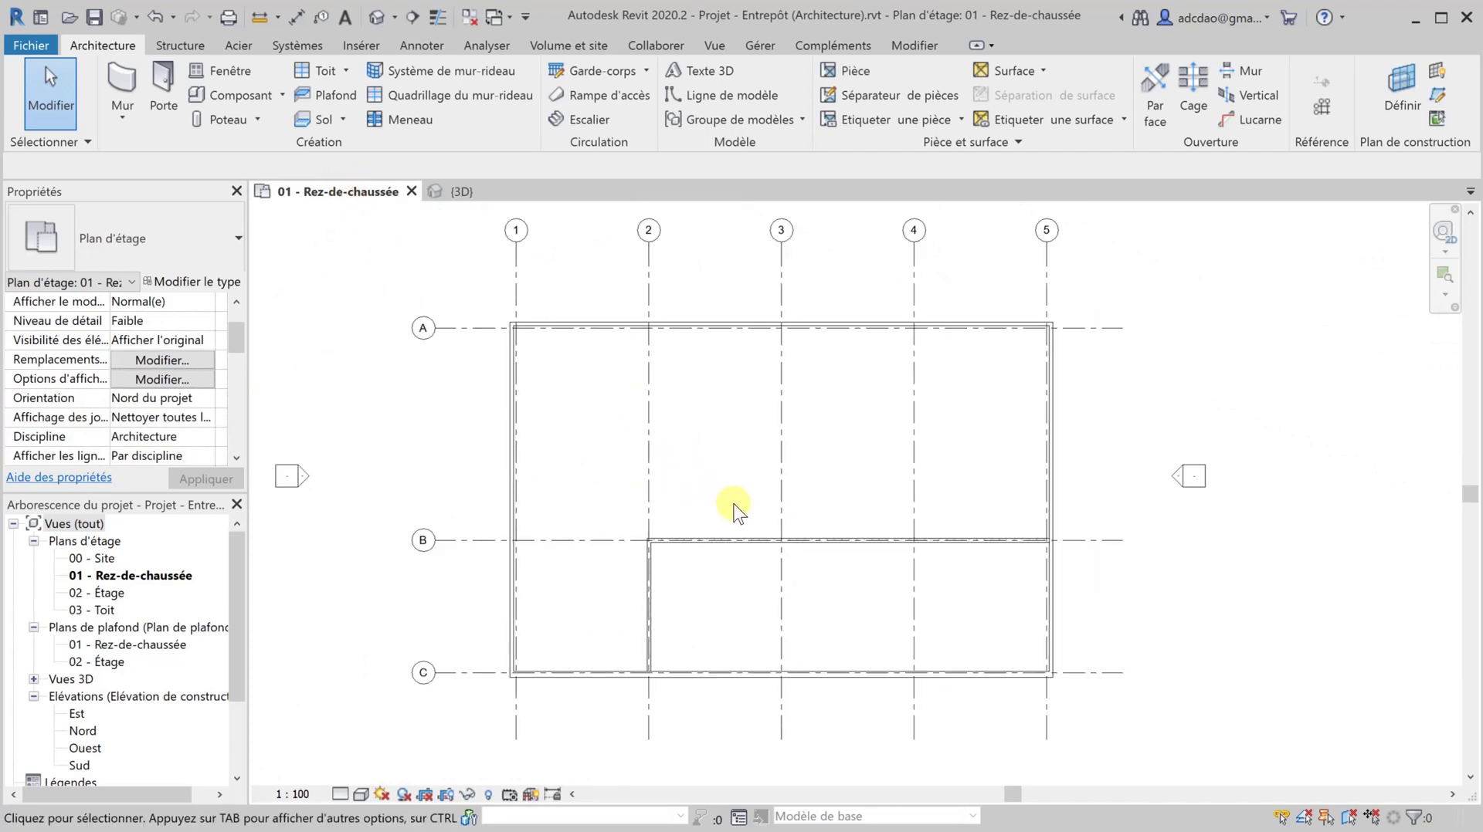
click(94, 16)
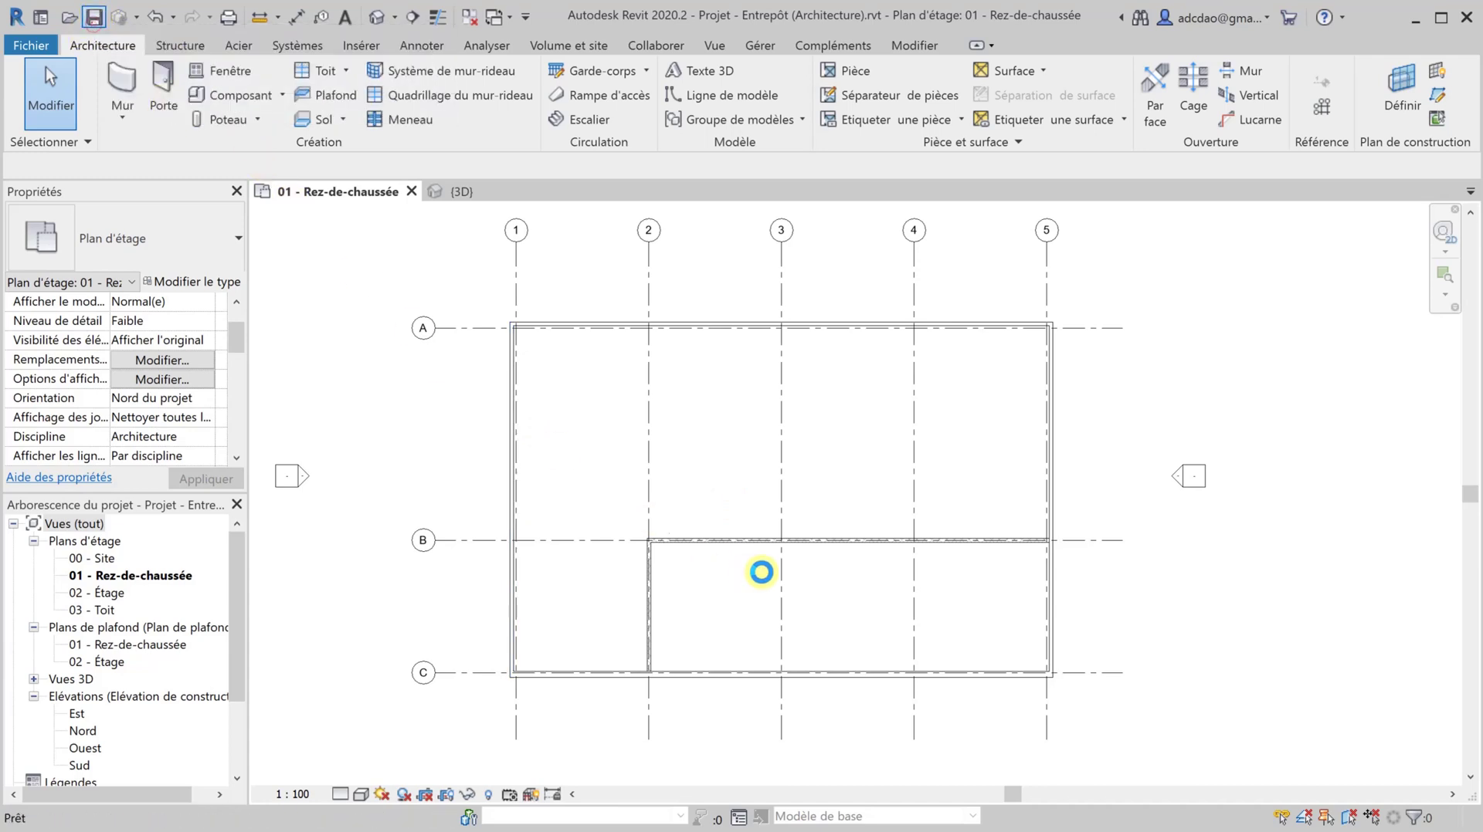